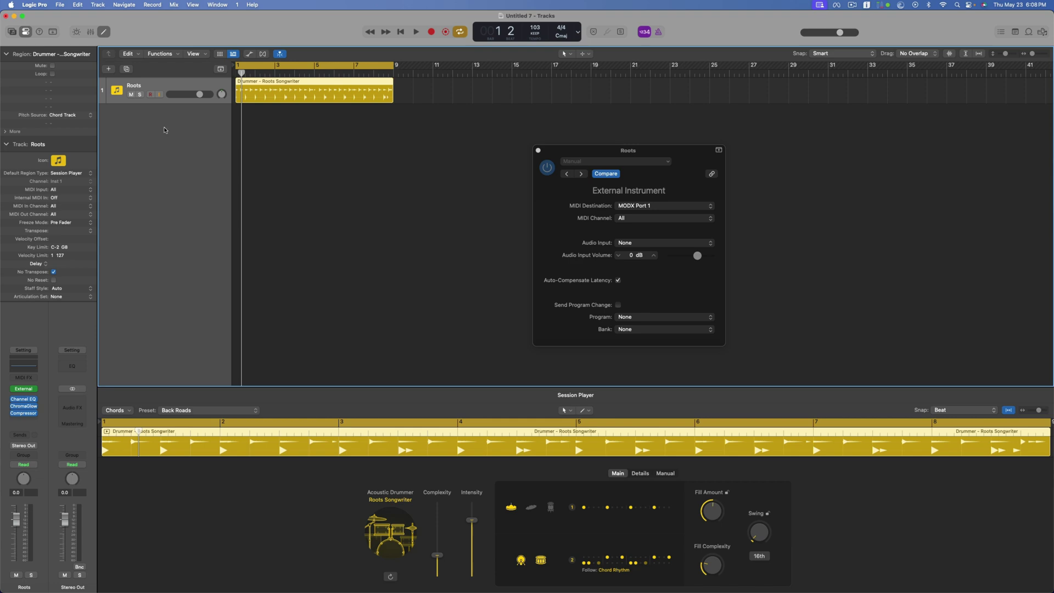
# Create one new Mic or Line audio track below the Roots drummer track.
pyautogui.click(109, 69)
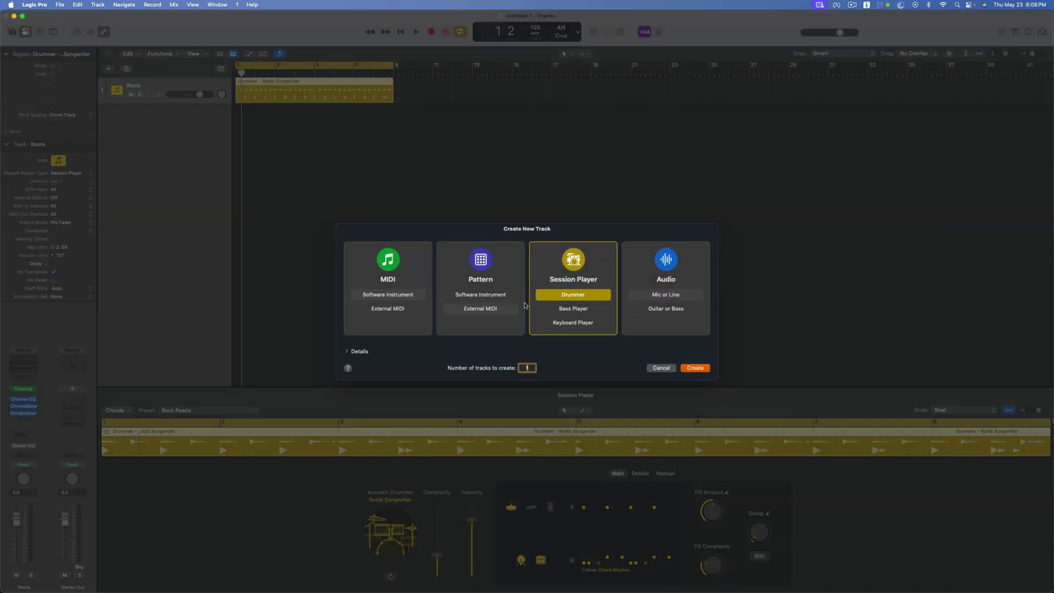
pyautogui.click(652, 296)
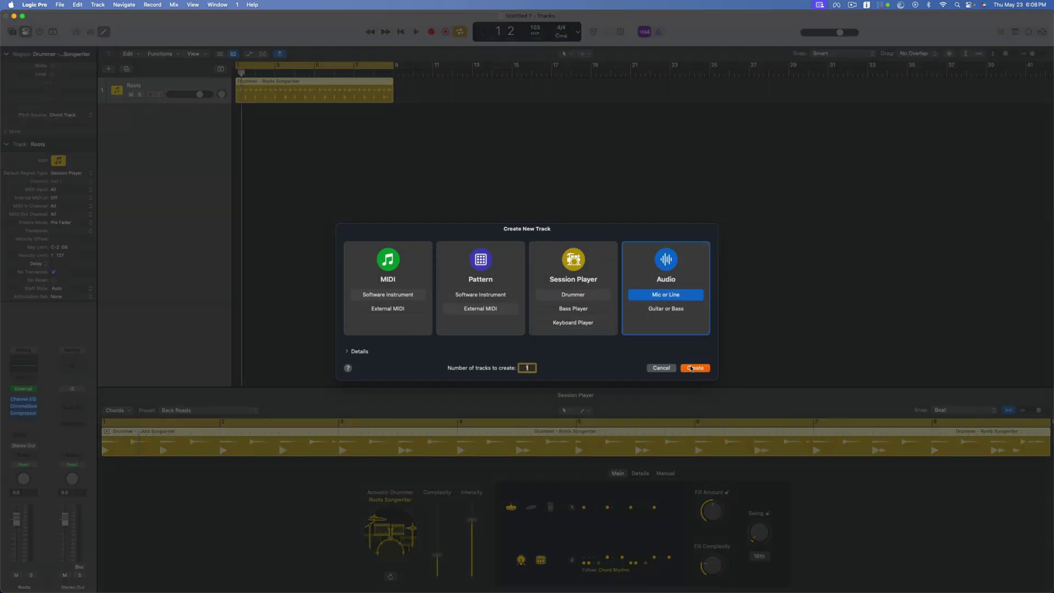
pyautogui.click(692, 368)
# Record the Roots drum part onto the new audio track across the eight-bar cycle, and mute that track.
pyautogui.click(152, 123)
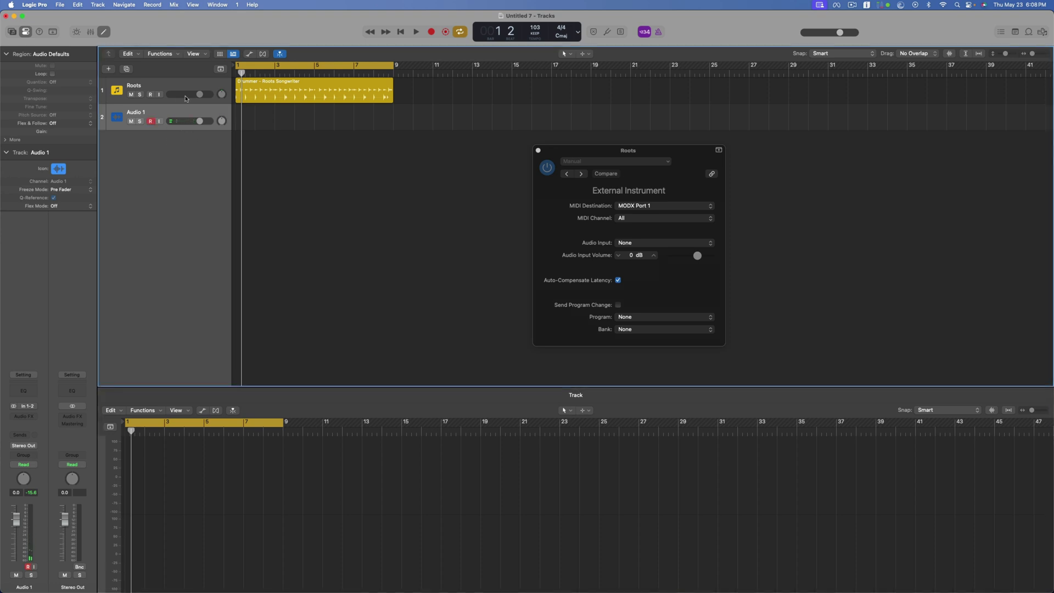
pyautogui.click(431, 32)
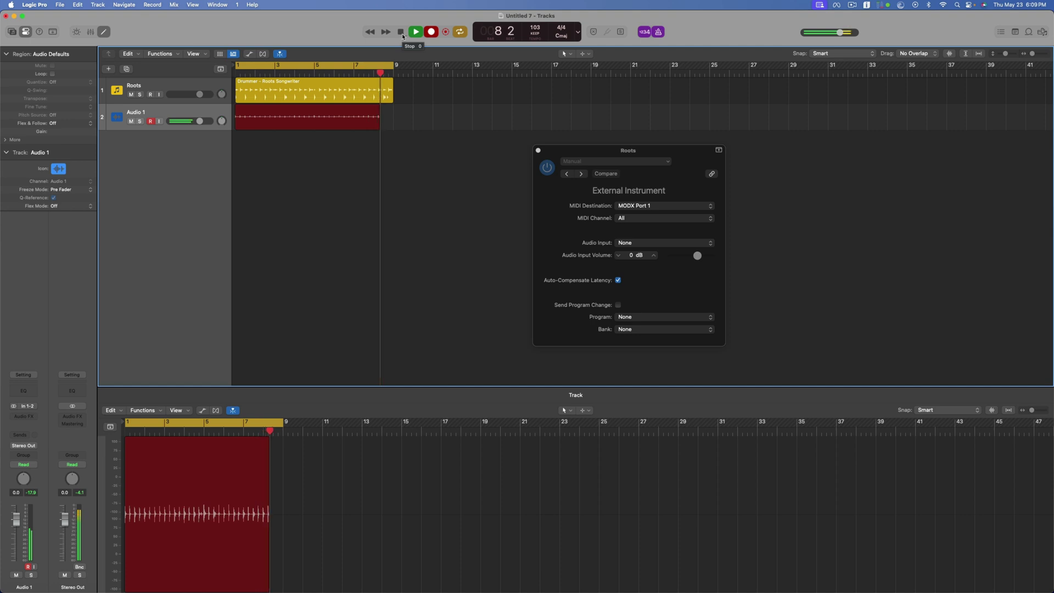
pyautogui.click(404, 37)
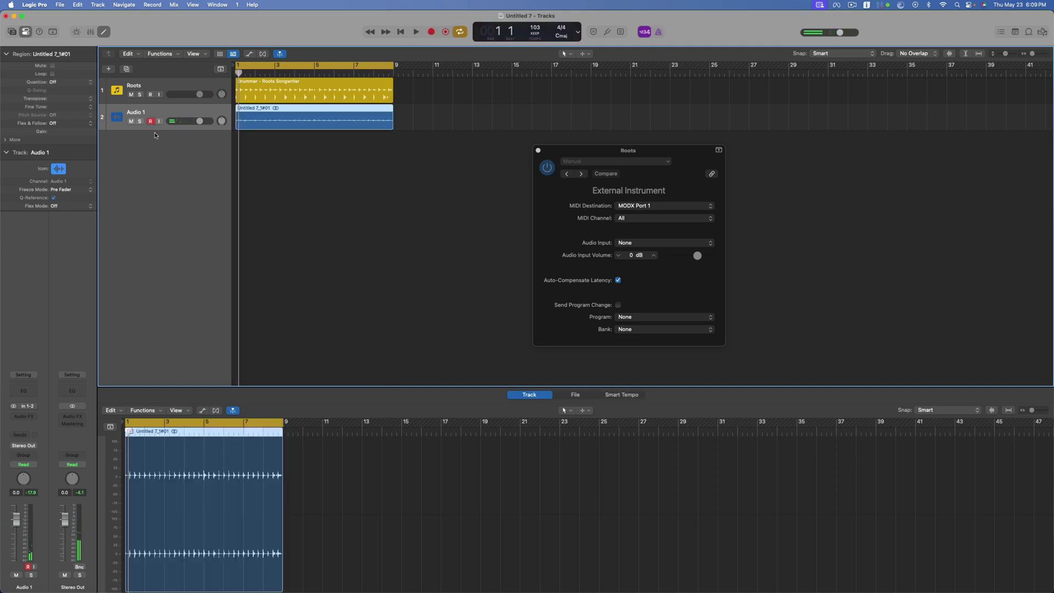
pyautogui.click(132, 121)
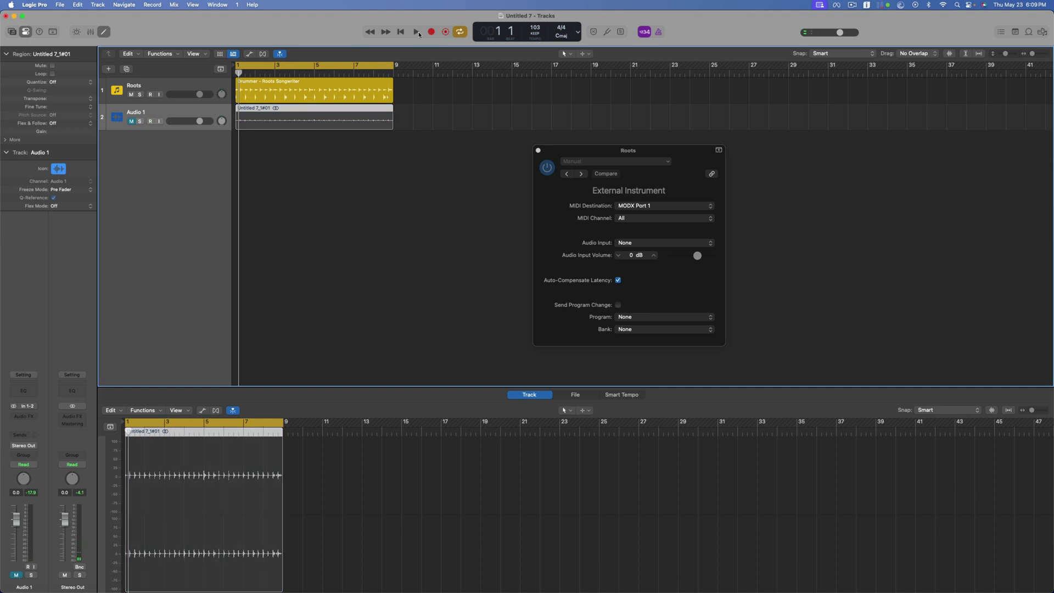
# Raise the Roots drummer region's Complexity to near maximum and its Intensity to maximum during playback.
pyautogui.click(294, 89)
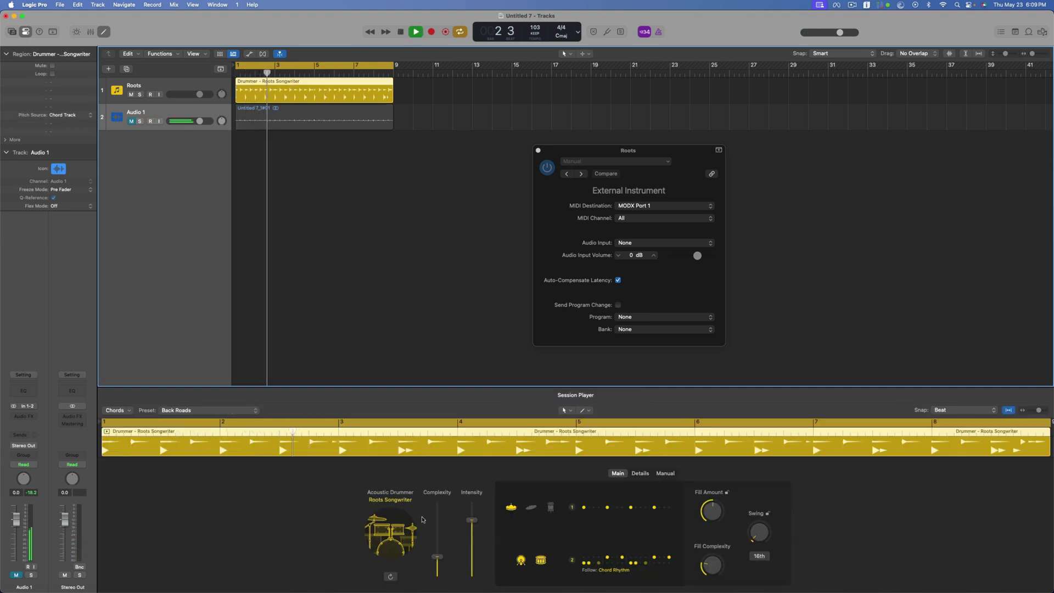
pyautogui.moveTo(437, 557); pyautogui.dragTo(435, 496)
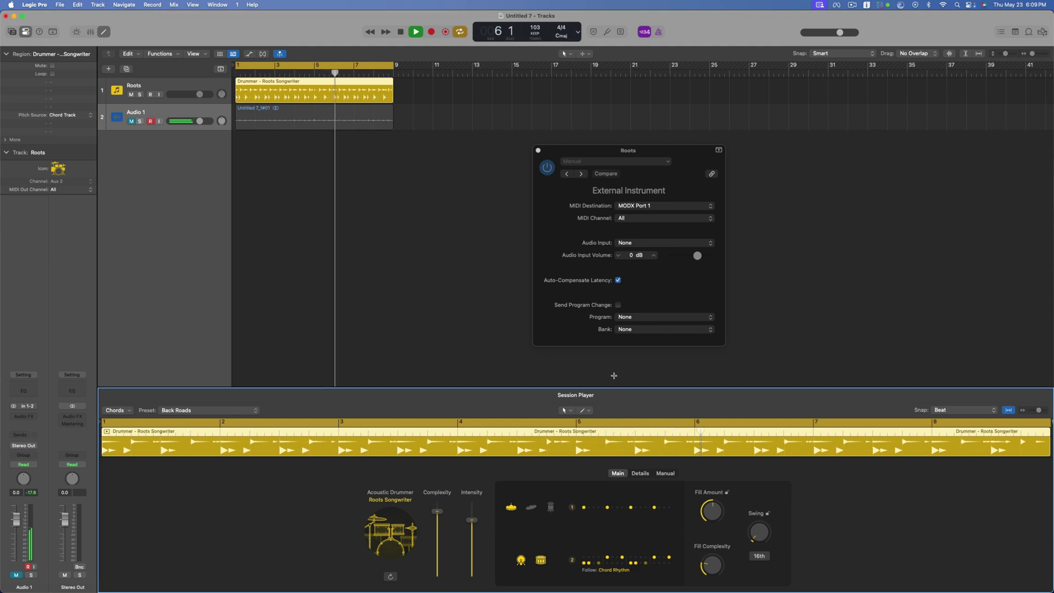
pyautogui.moveTo(478, 528); pyautogui.dragTo(472, 502)
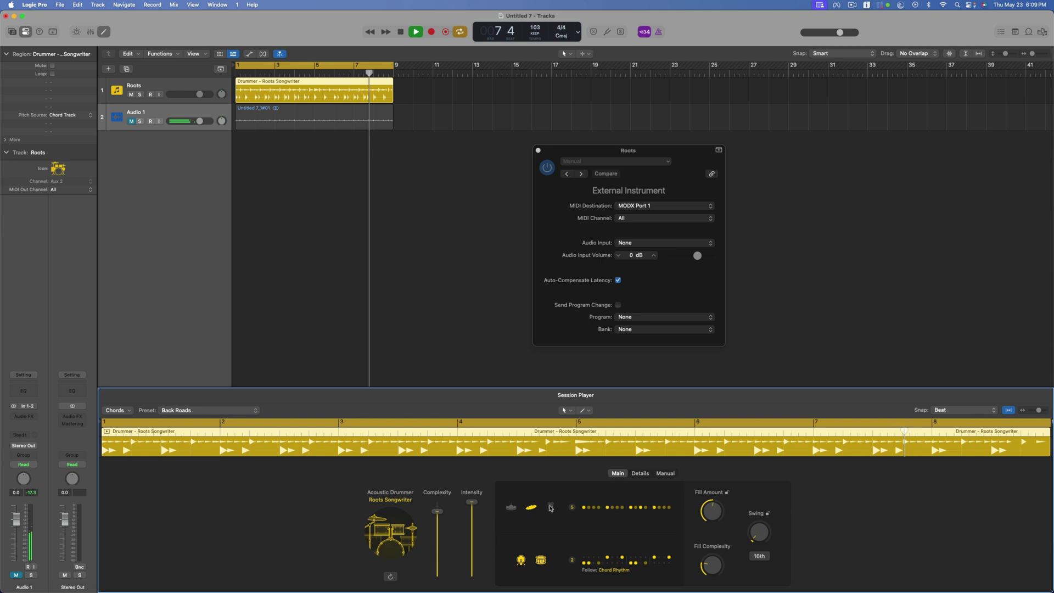
# Try the toms in the drummer's upper pattern row and switch that row back to the hi-hat.
pyautogui.click(551, 507)
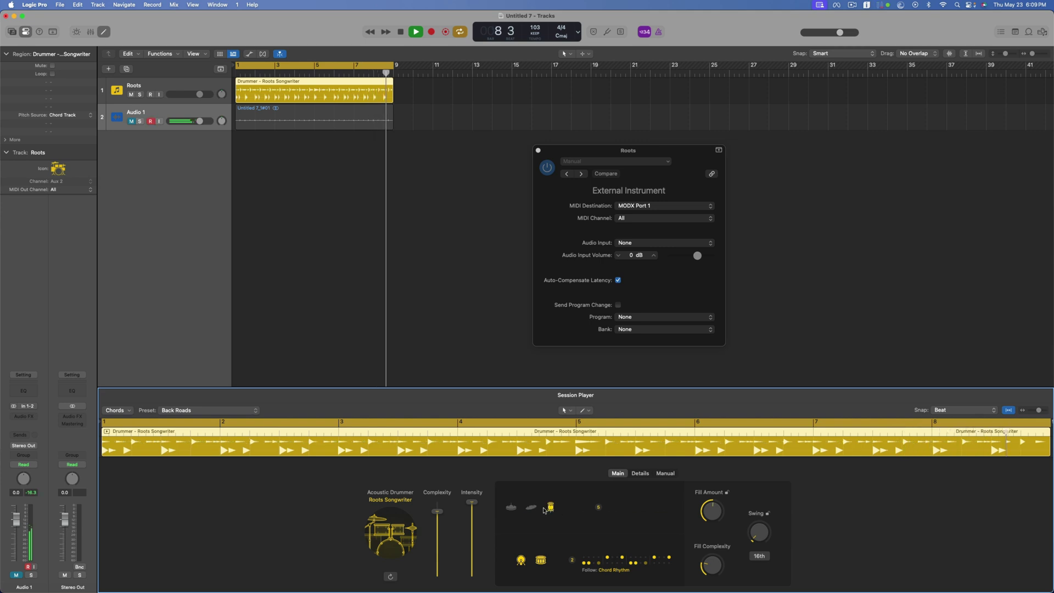
pyautogui.click(514, 510)
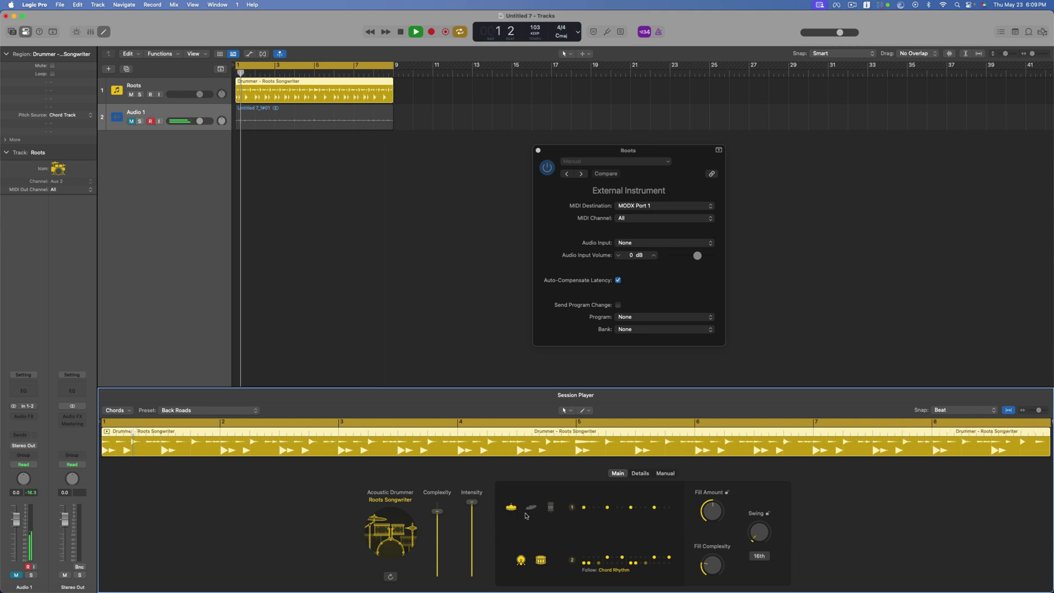
# Set the kick and snare to pattern 4 and the drummer's Fill Amount to 35%.
pyautogui.click(615, 560)
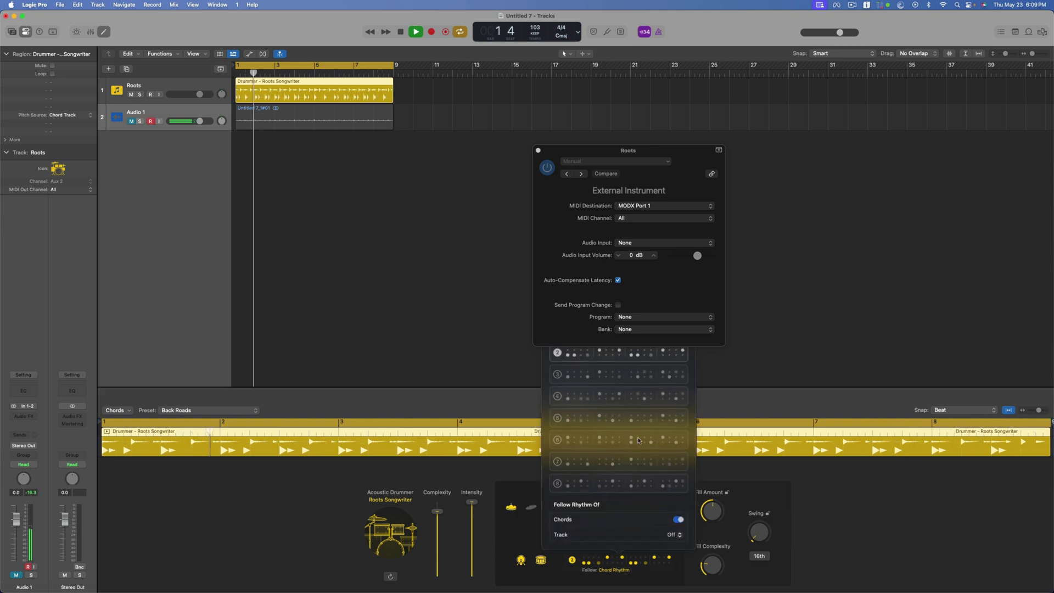
pyautogui.click(595, 396)
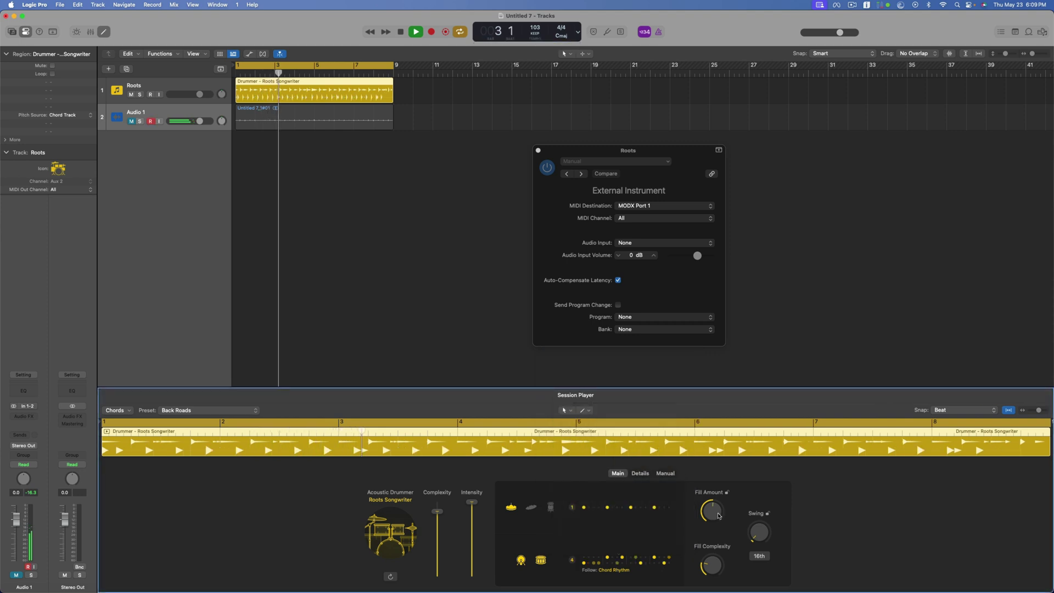
pyautogui.moveTo(720, 516); pyautogui.dragTo(709, 535)
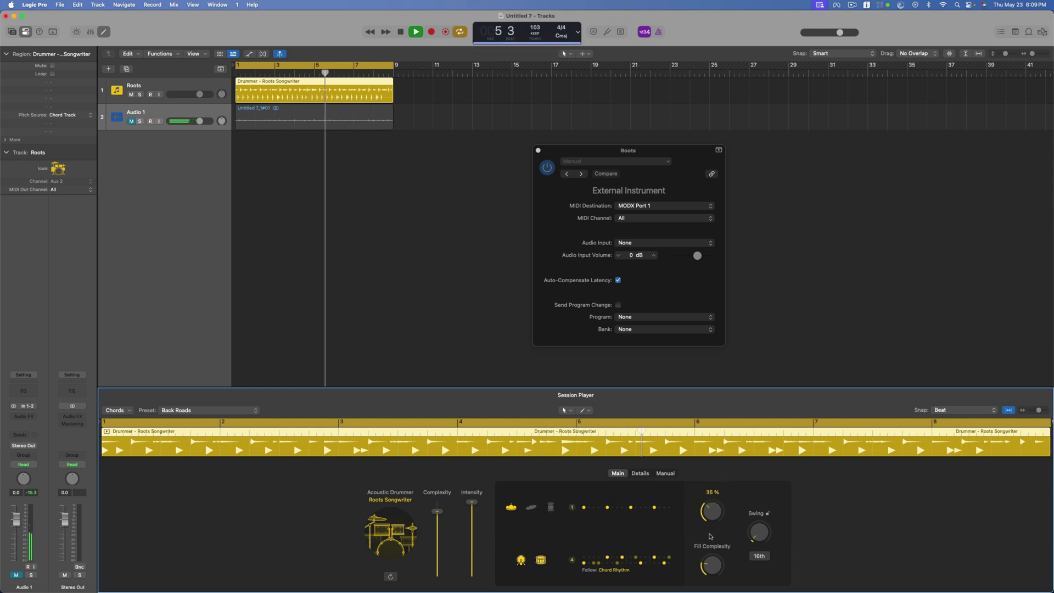
# Try Tambourine 1, Tambourine 2 and Tambourine 3 as the percussion in the drummer's detail settings.
pyautogui.click(640, 474)
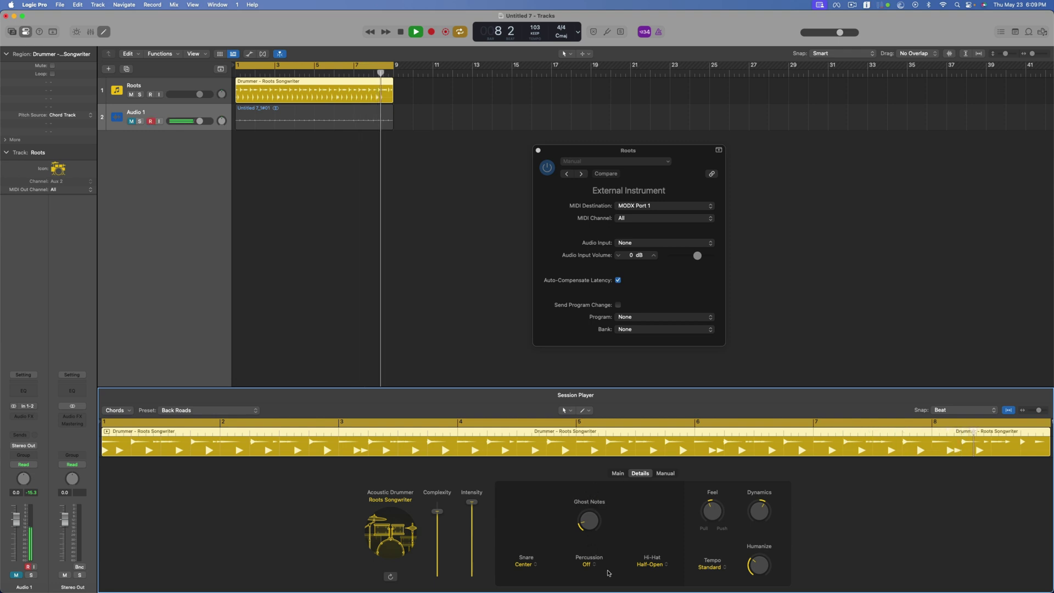
pyautogui.click(583, 564)
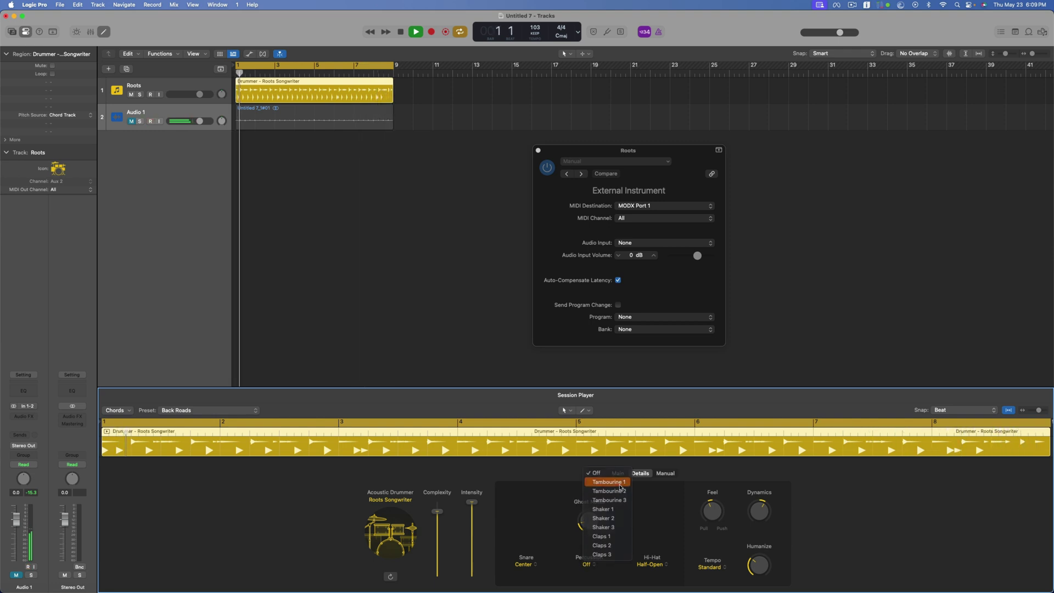
pyautogui.click(609, 431)
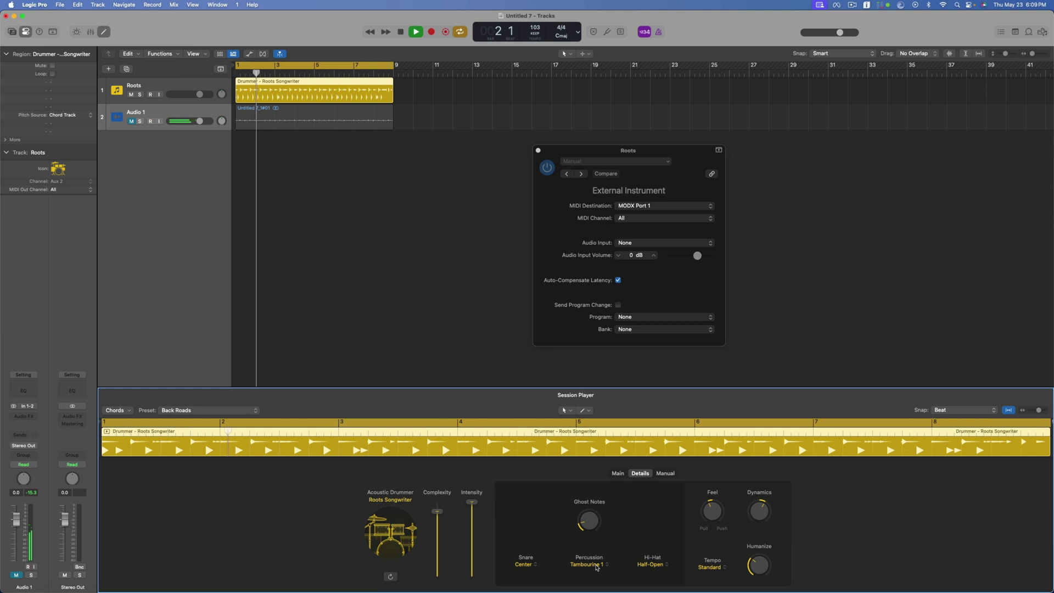
pyautogui.click(597, 565)
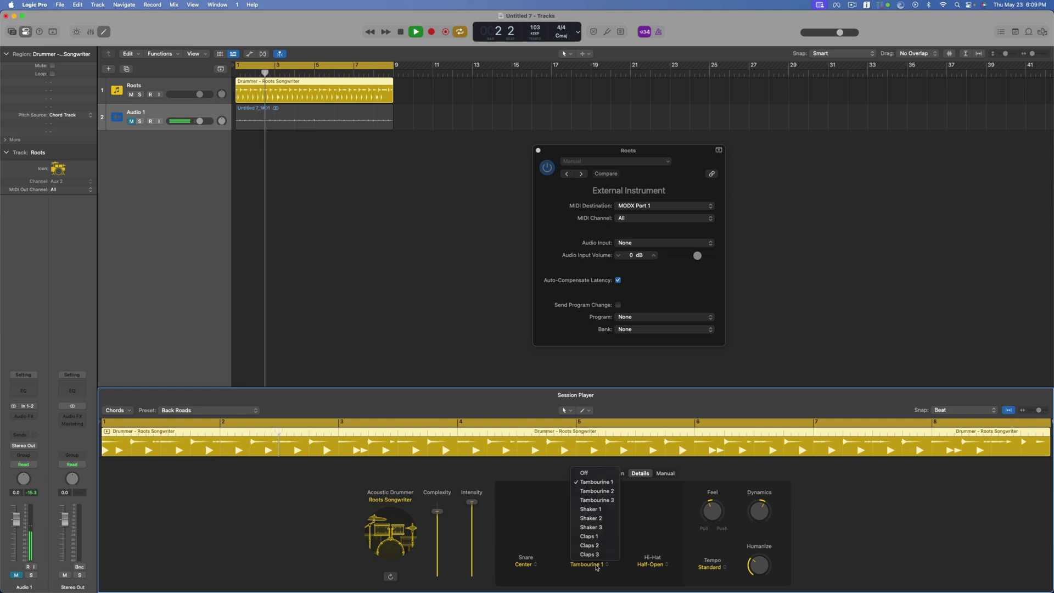
pyautogui.click(598, 493)
pyautogui.click(589, 565)
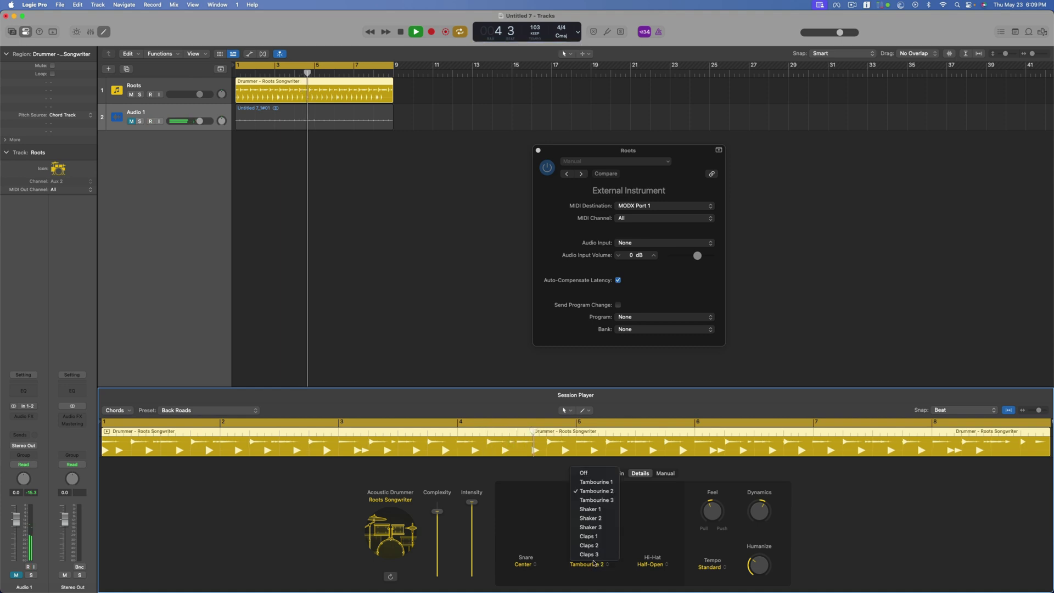
pyautogui.click(597, 500)
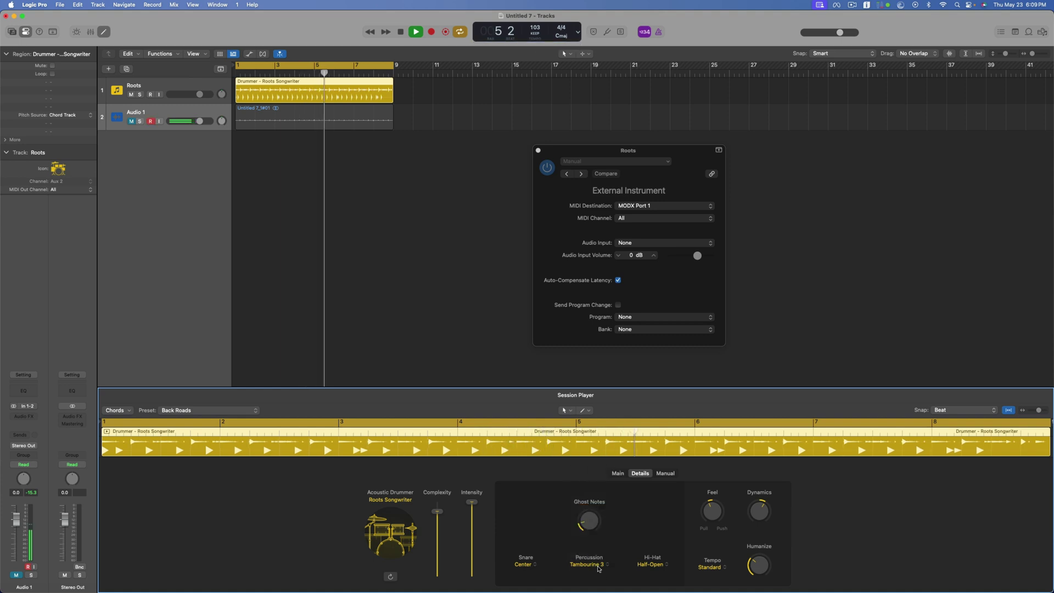
# Try Shaker 1 and Shaker 2 as the drummer's percussion sound.
pyautogui.click(588, 564)
pyautogui.click(596, 509)
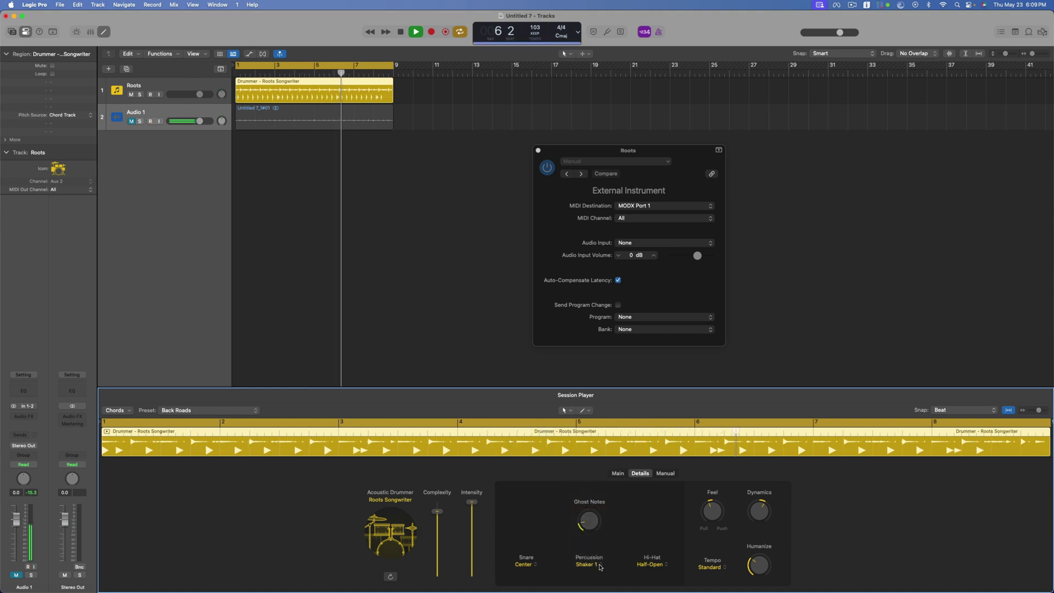
pyautogui.click(599, 565)
pyautogui.click(596, 519)
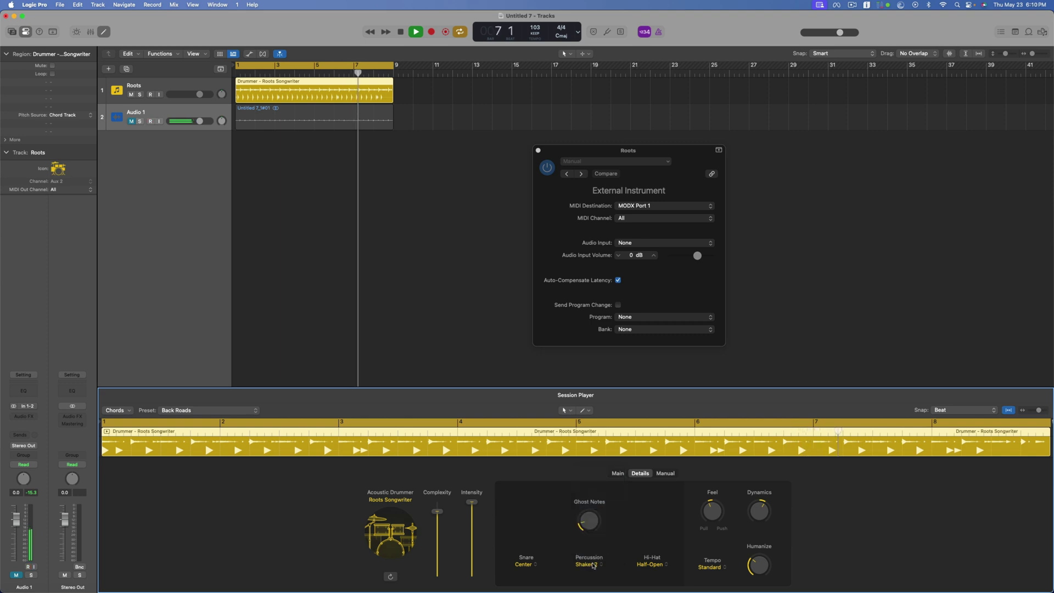
# Try Claps 1, Claps 2 and Claps 3 as the drummer's percussion sound.
pyautogui.click(588, 564)
pyautogui.click(596, 536)
pyautogui.click(589, 564)
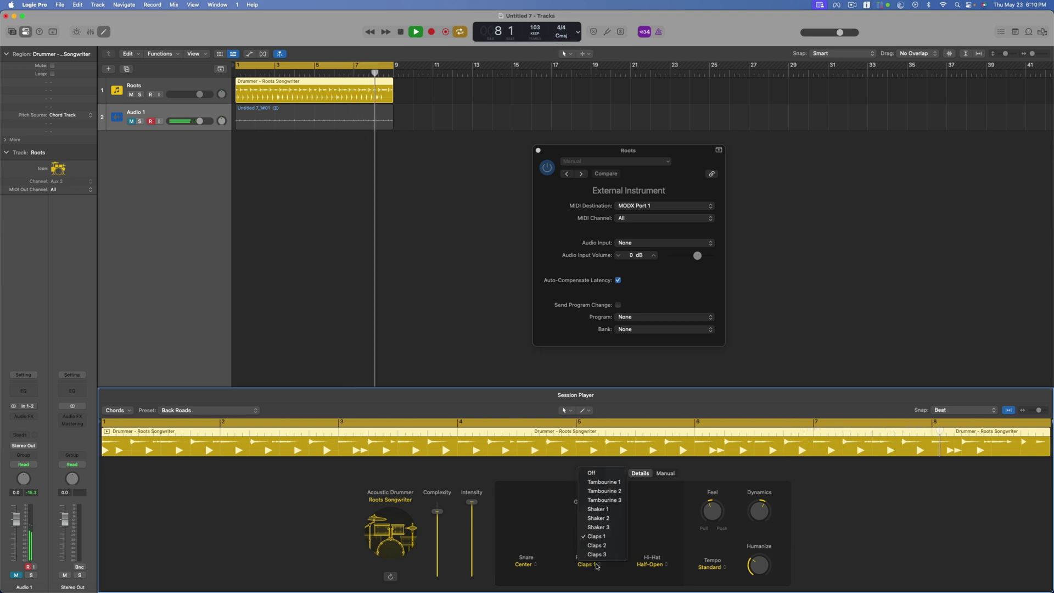
pyautogui.click(607, 546)
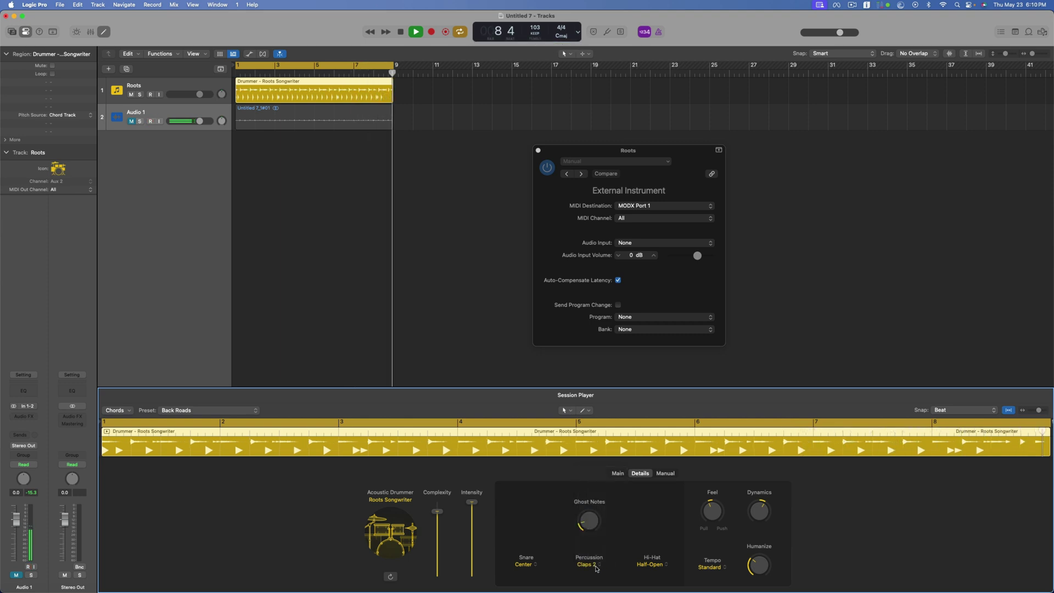
pyautogui.click(597, 566)
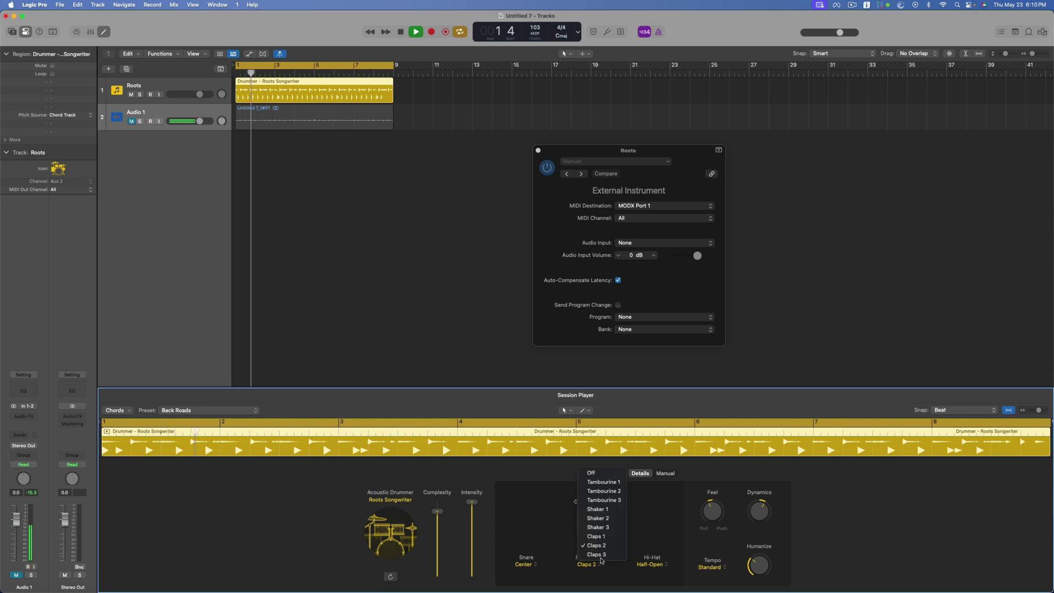
pyautogui.click(612, 555)
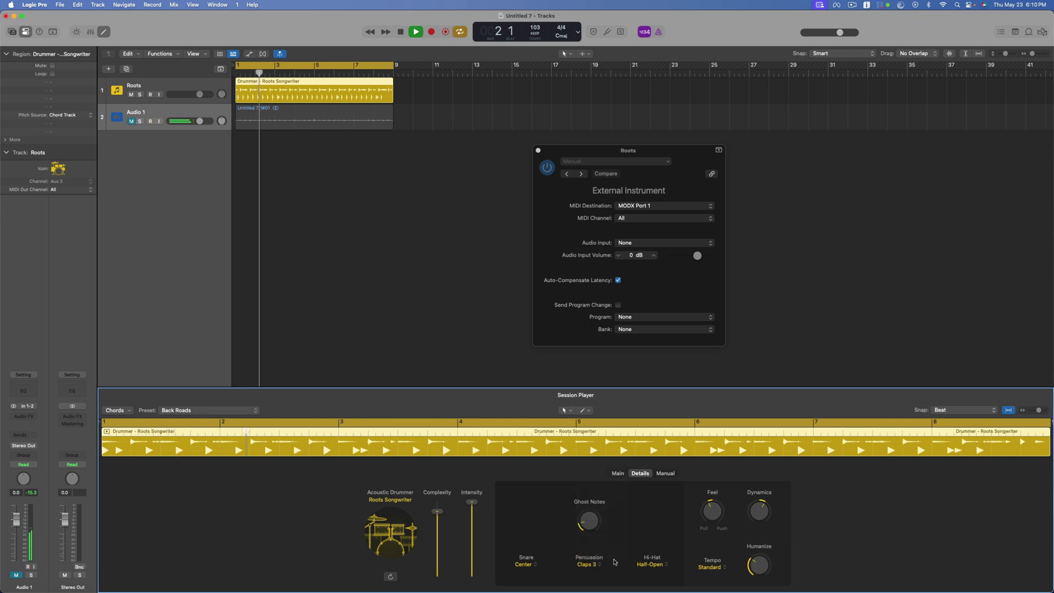
# Set the drummer's percussion to Shaker 2.
pyautogui.click(543, 566)
pyautogui.click(598, 566)
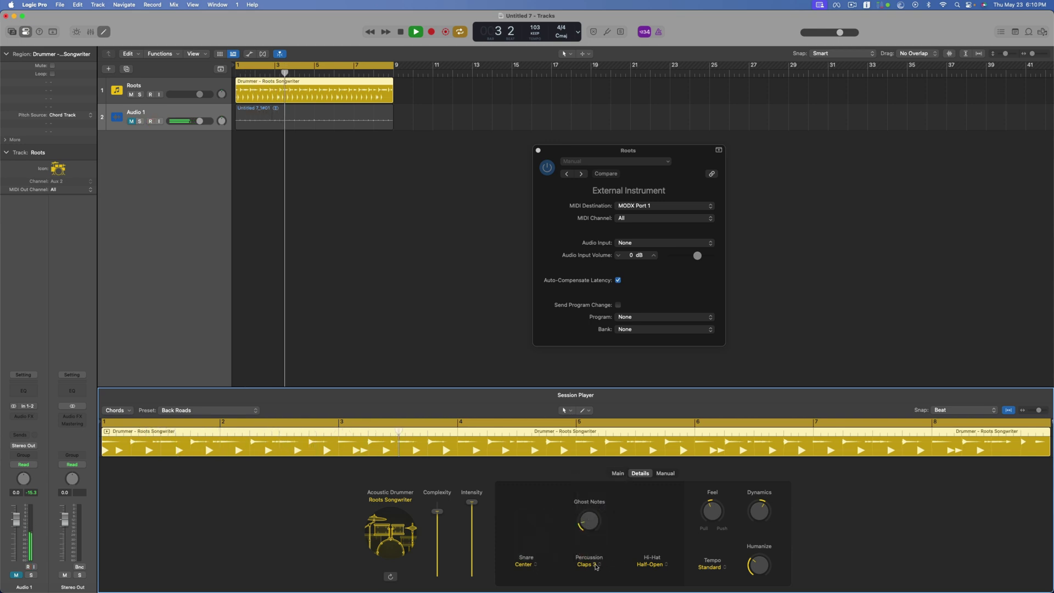
pyautogui.click(599, 566)
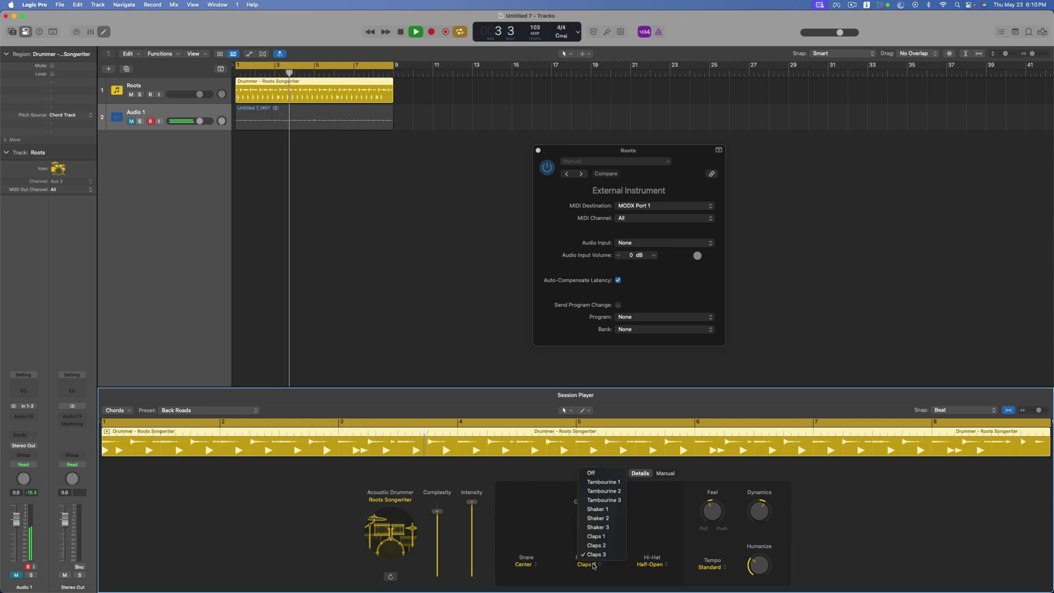
pyautogui.click(601, 522)
# Try the Rim Shot snare articulation and set the snare to Side Stick.
pyautogui.click(535, 564)
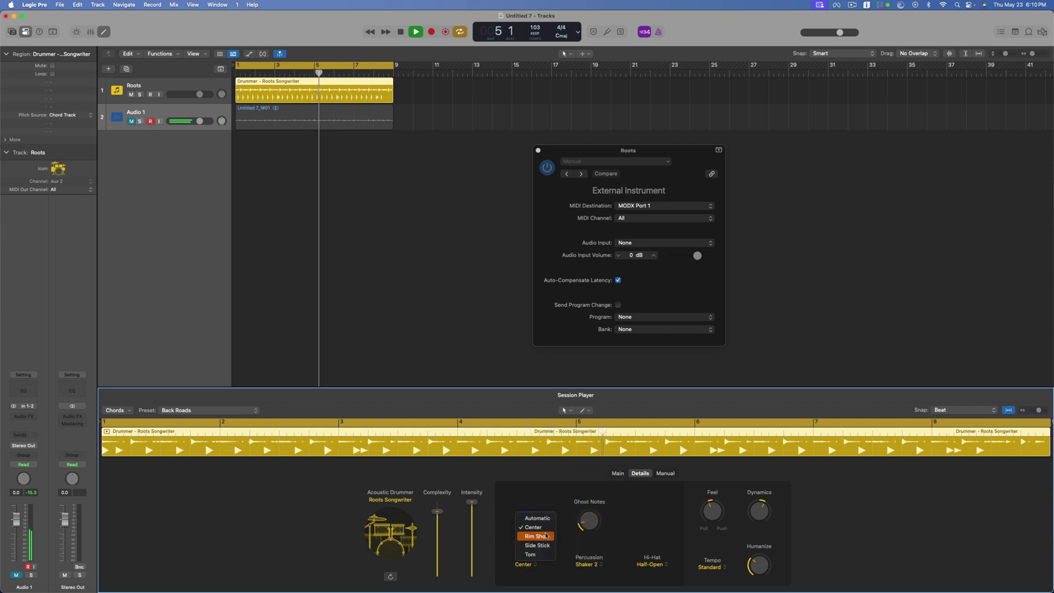
pyautogui.click(542, 538)
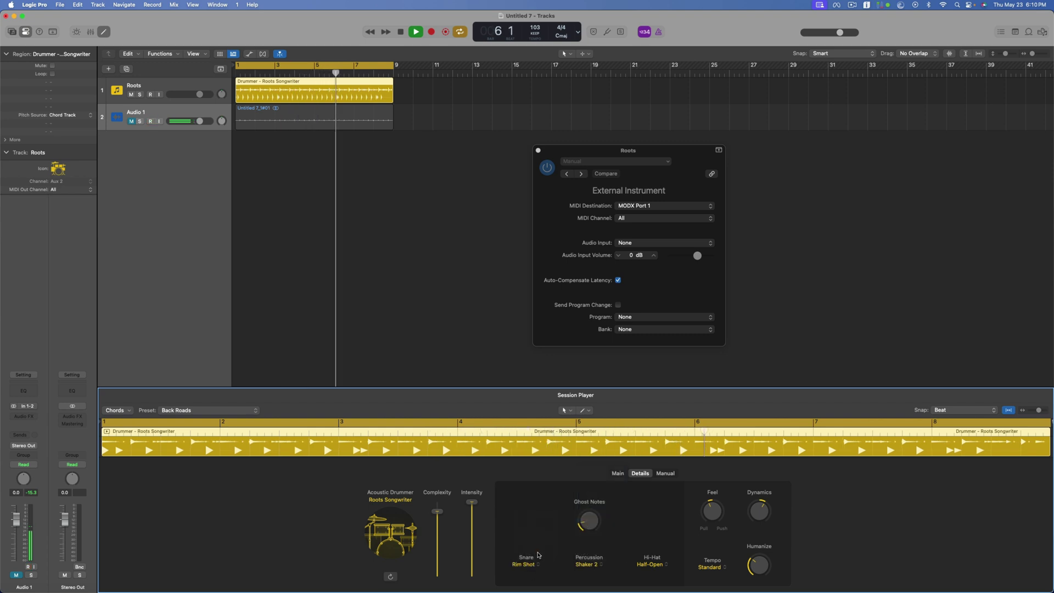
pyautogui.click(530, 565)
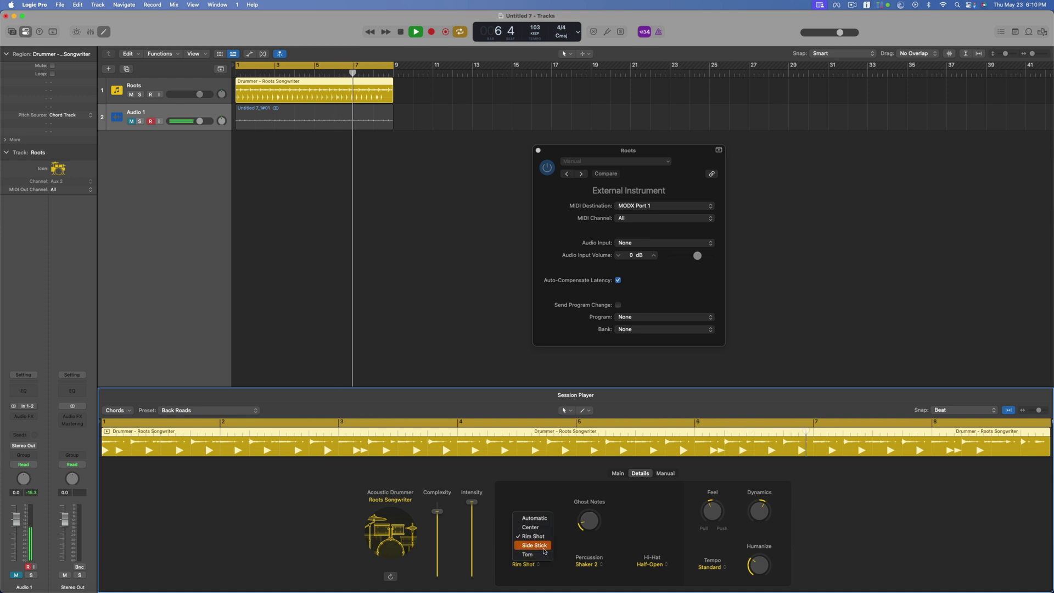
pyautogui.click(530, 483)
pyautogui.click(530, 566)
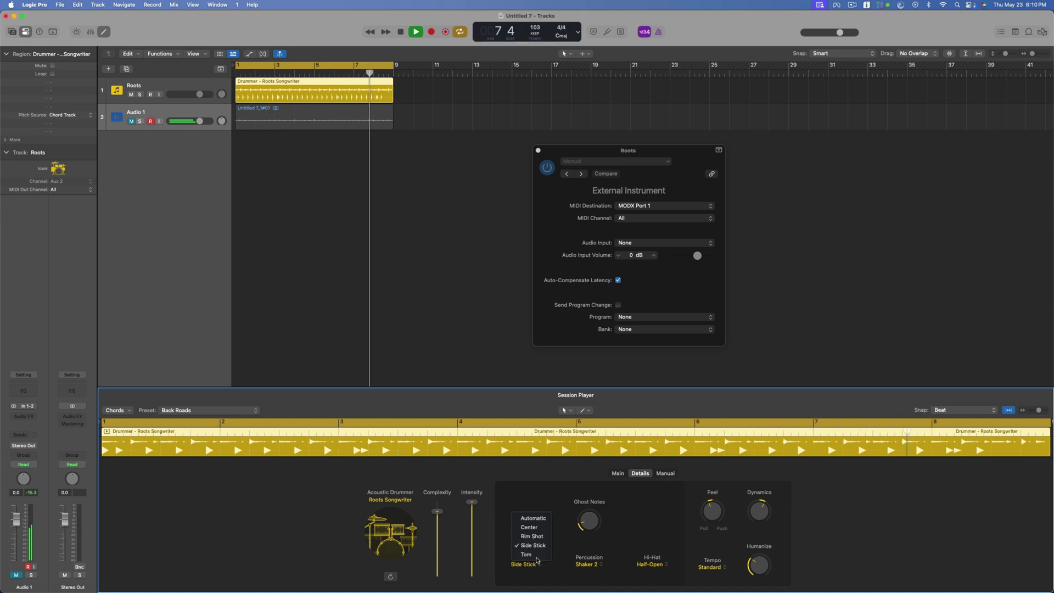
pyautogui.click(651, 565)
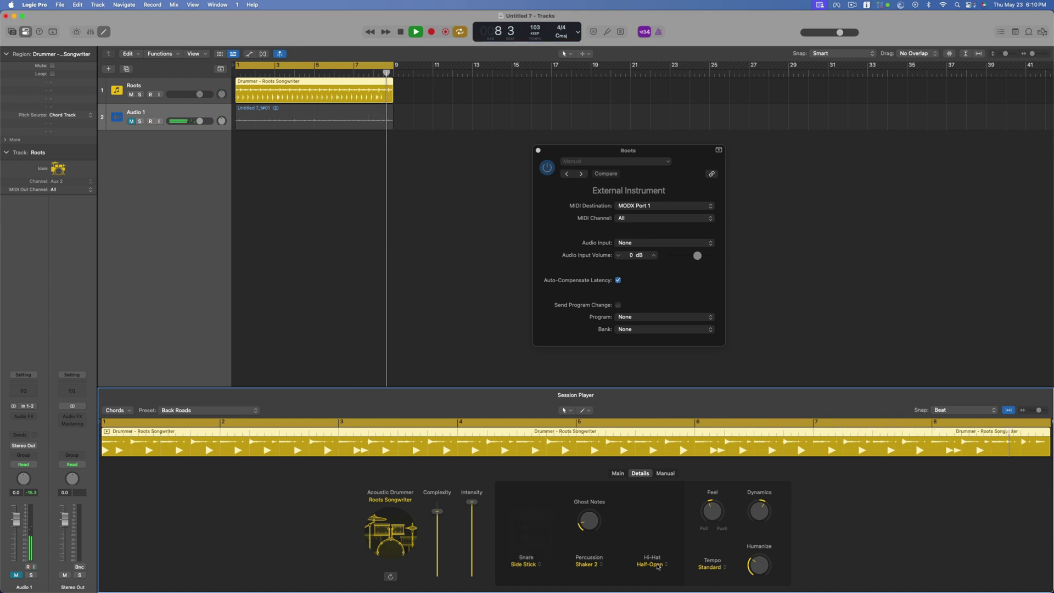
# Try the Half-Closed, Open and Wide Open settings for the drummer's hi-hat.
pyautogui.click(650, 564)
pyautogui.click(660, 526)
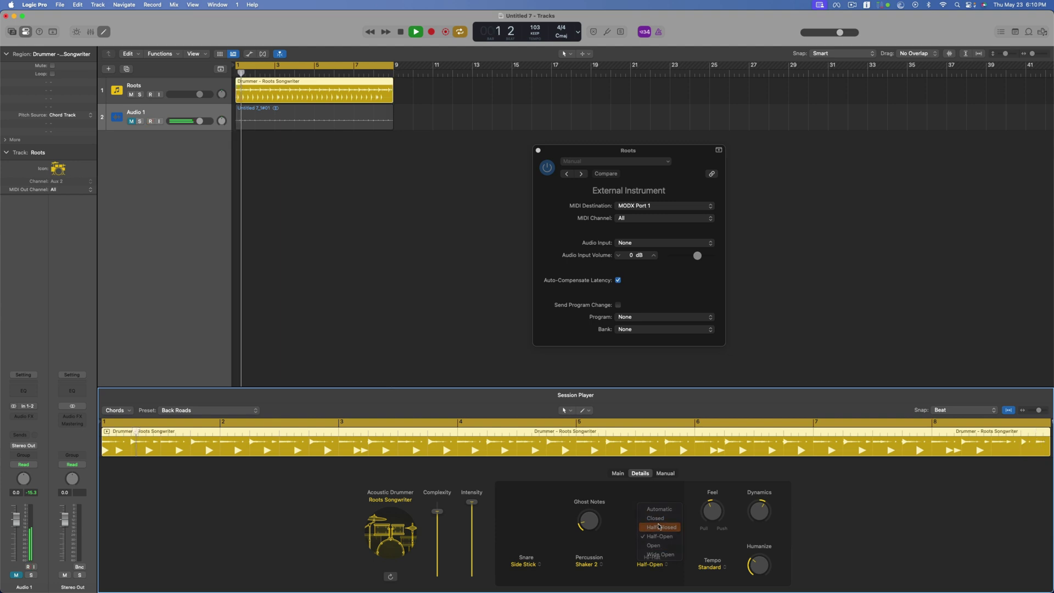
pyautogui.click(658, 565)
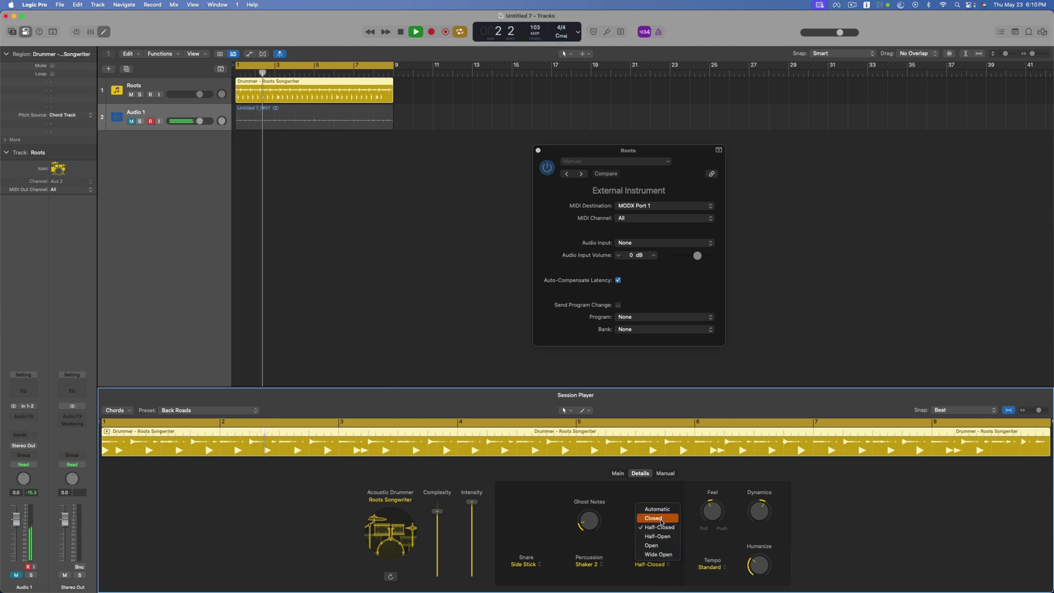
pyautogui.click(667, 551)
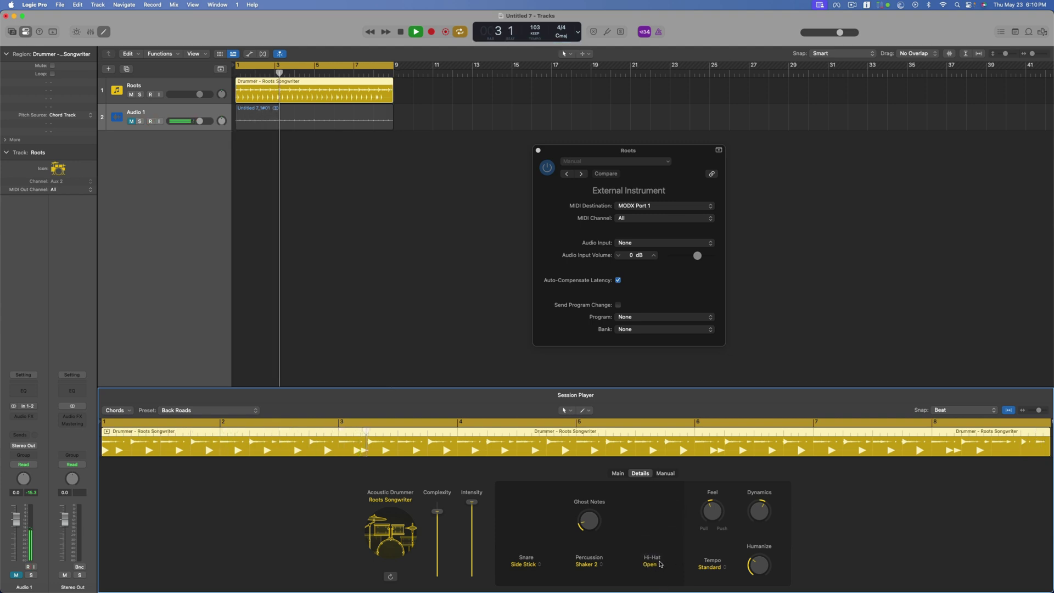
pyautogui.click(658, 564)
pyautogui.click(665, 555)
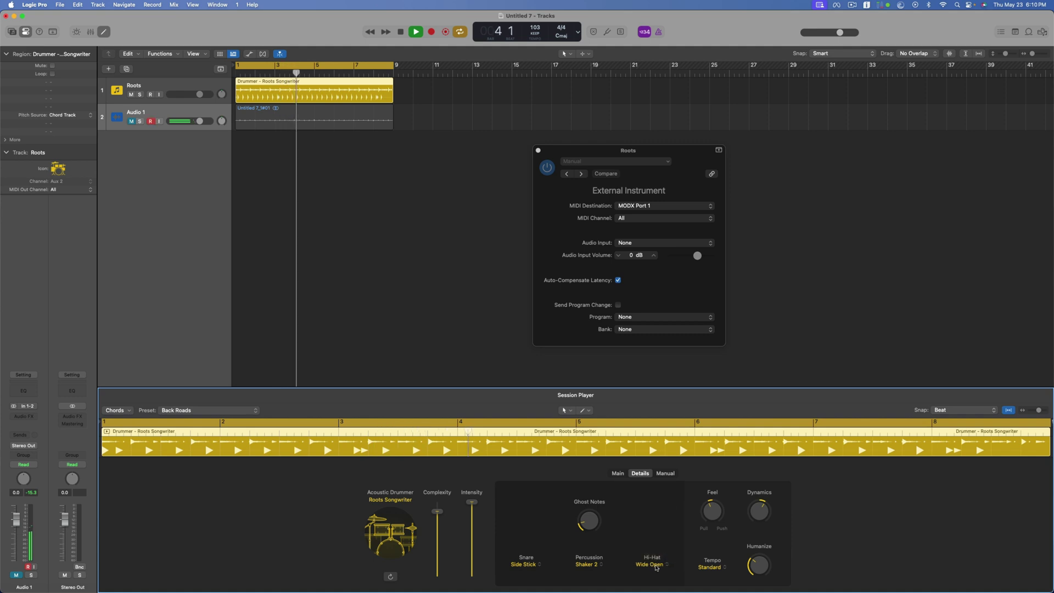
# Set the drummer's hi-hat to Automatic and look at the available tempo feel options.
pyautogui.click(661, 564)
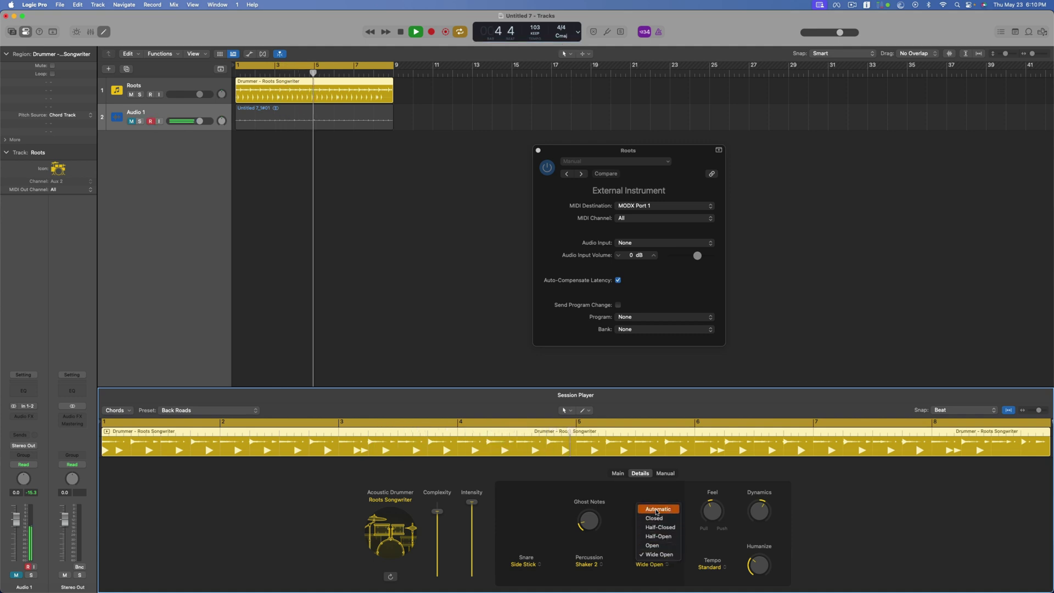
pyautogui.click(658, 511)
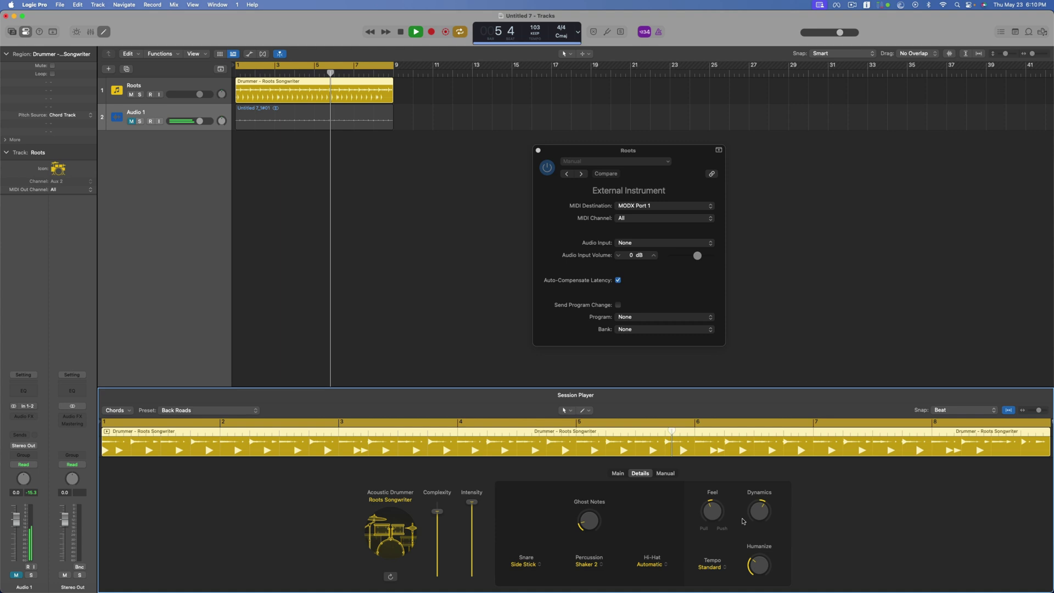
pyautogui.click(717, 568)
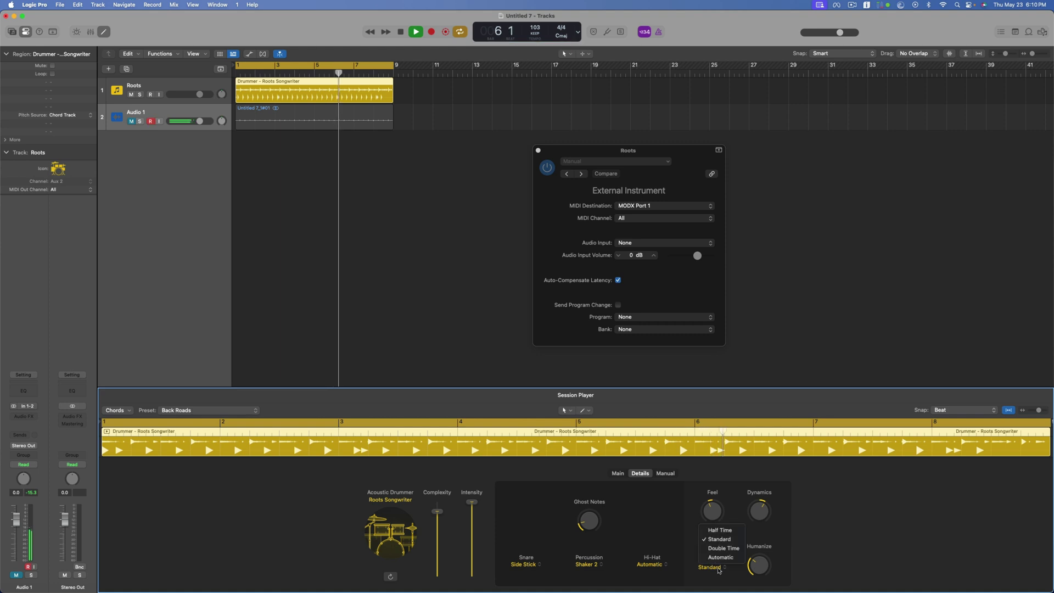
pyautogui.click(798, 547)
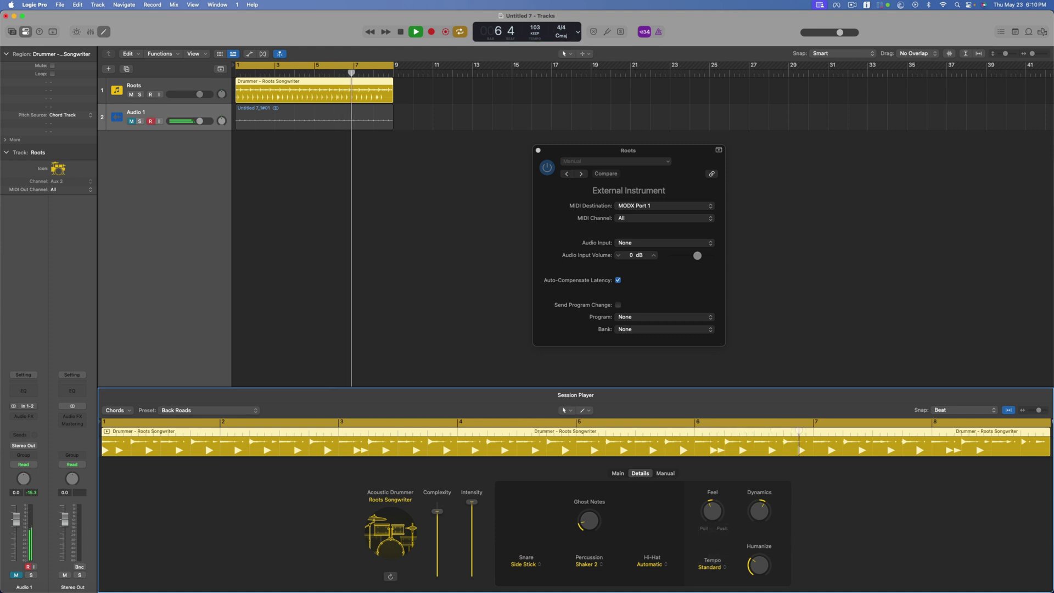
# Create a one-bar manual drummer pattern with snare on steps 1, 6, 11 and 15, and kick on steps 1, 8 and 14.
pyautogui.click(666, 474)
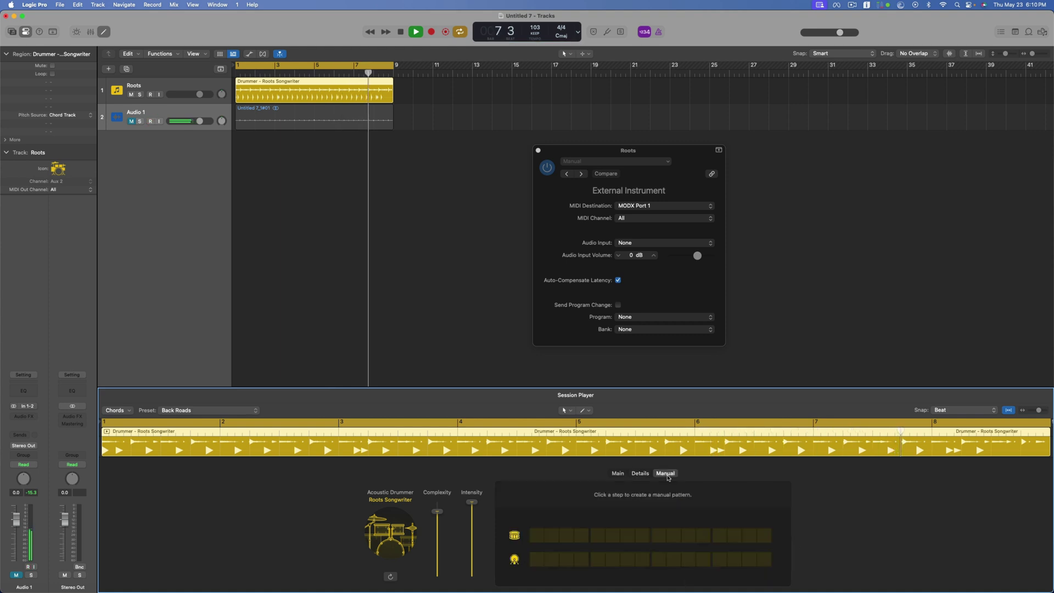
pyautogui.click(537, 535)
pyautogui.click(611, 537)
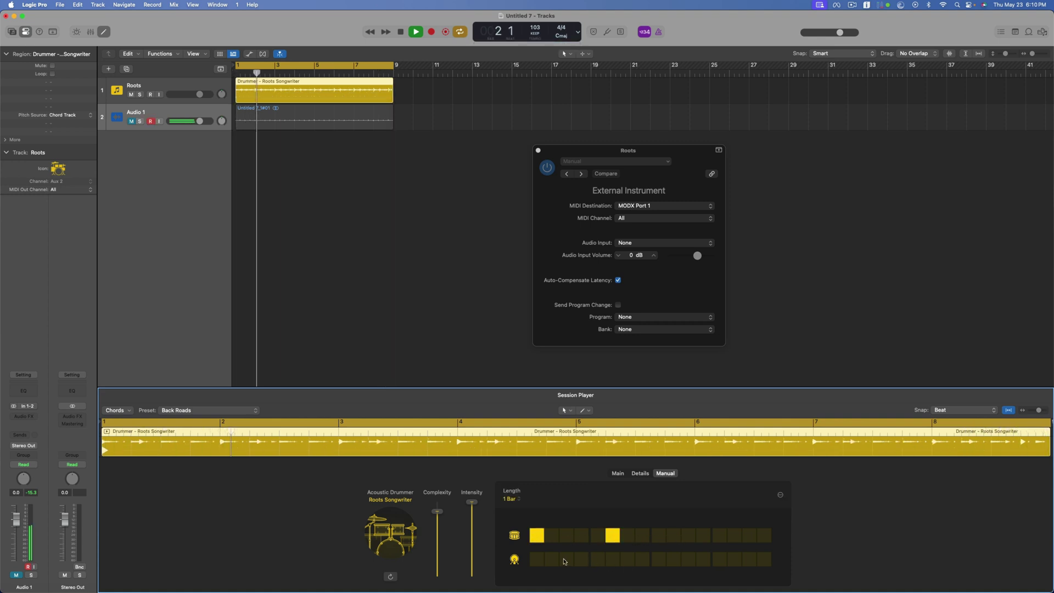
pyautogui.click(537, 559)
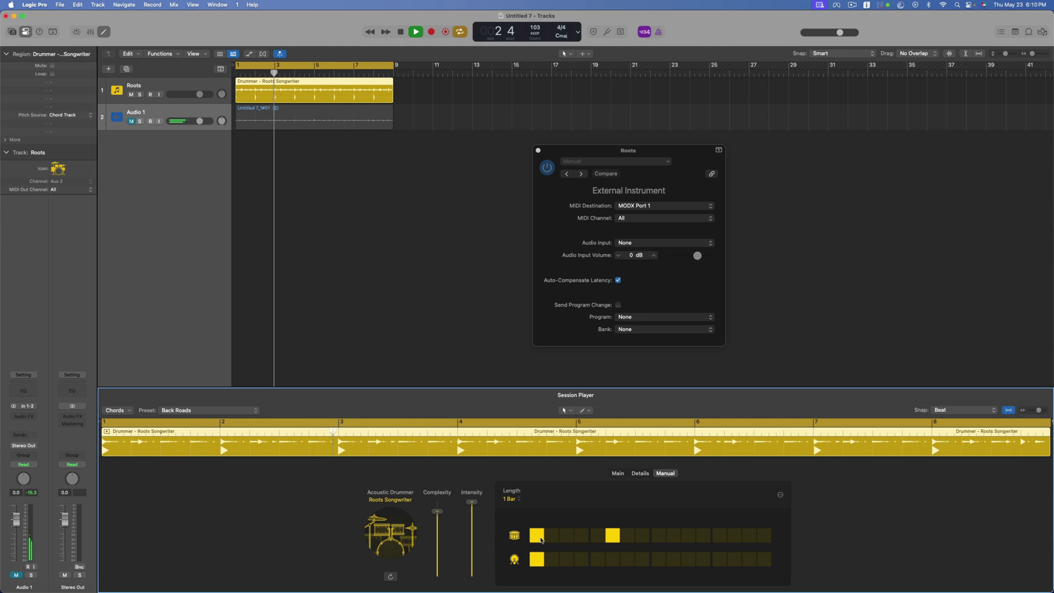
pyautogui.click(642, 559)
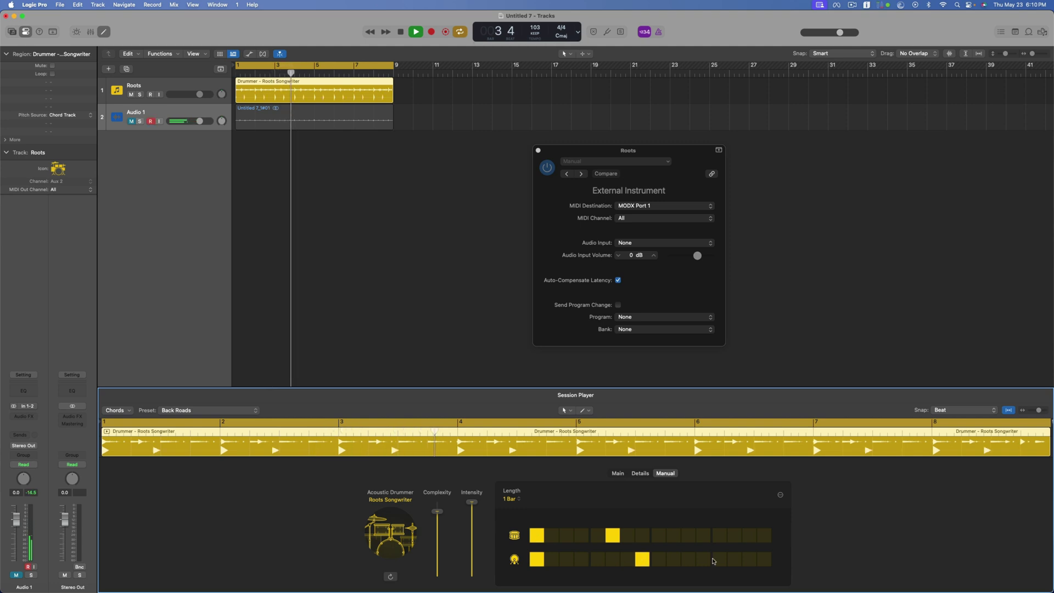
pyautogui.click(735, 559)
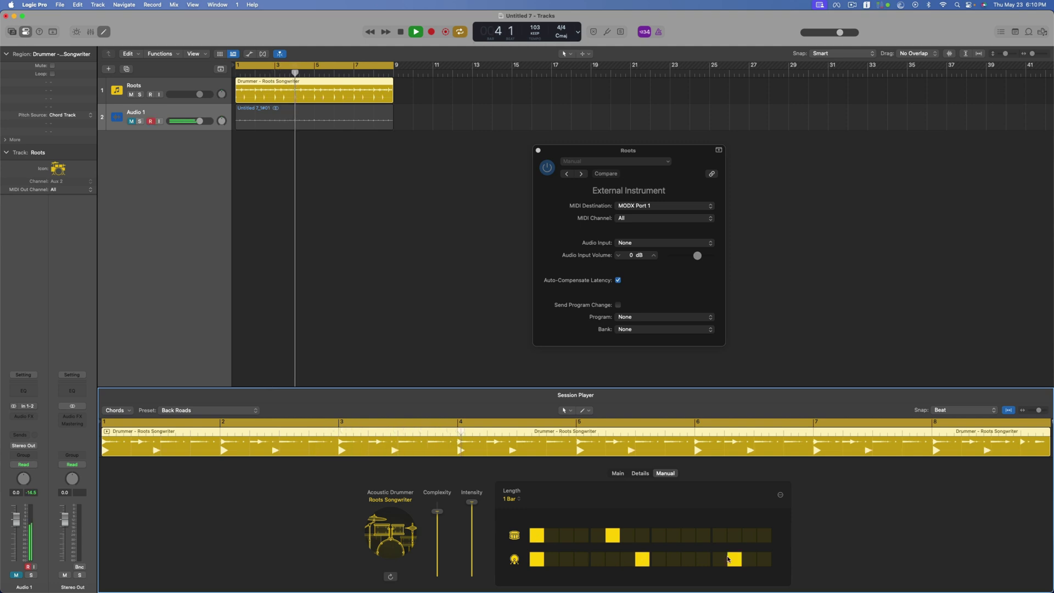
pyautogui.click(688, 535)
pyautogui.click(748, 535)
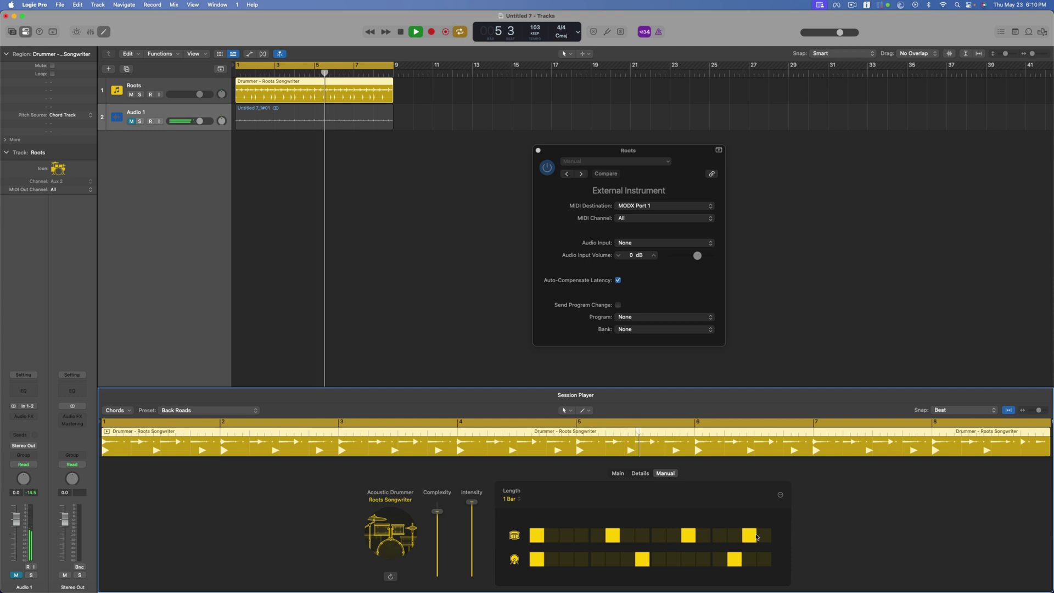
# Clear all snare and kick steps from the drummer's manual pattern.
pyautogui.click(751, 535)
pyautogui.click(689, 535)
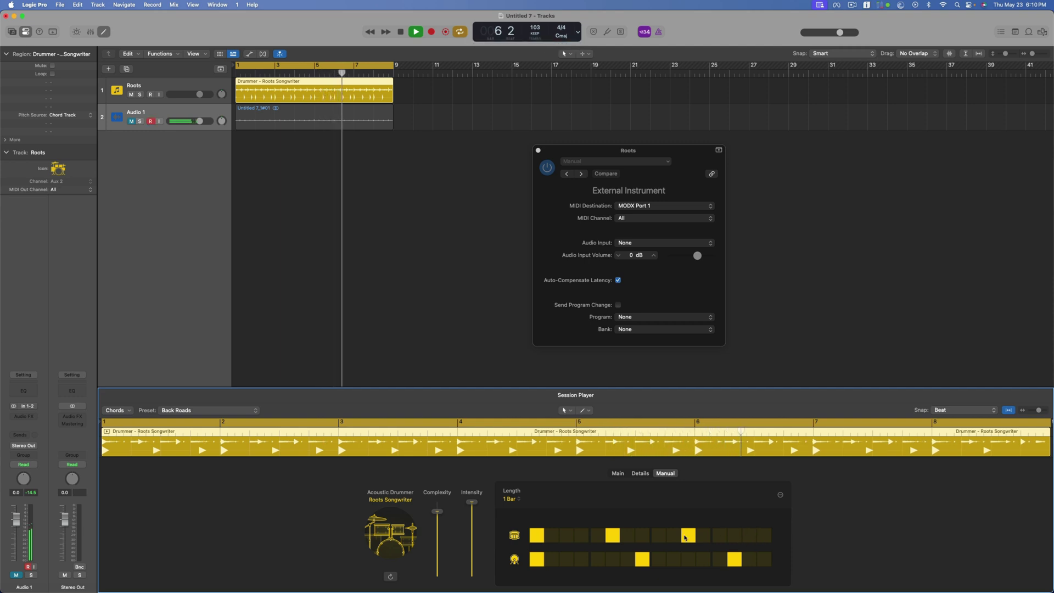
pyautogui.click(612, 536)
pyautogui.click(537, 535)
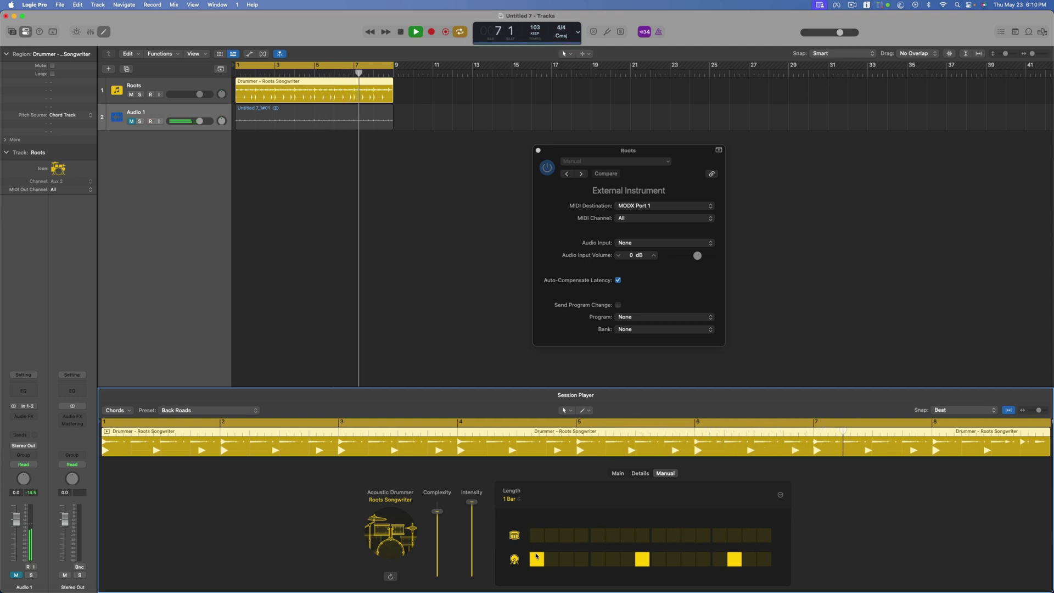
pyautogui.click(537, 559)
pyautogui.click(642, 559)
pyautogui.click(730, 557)
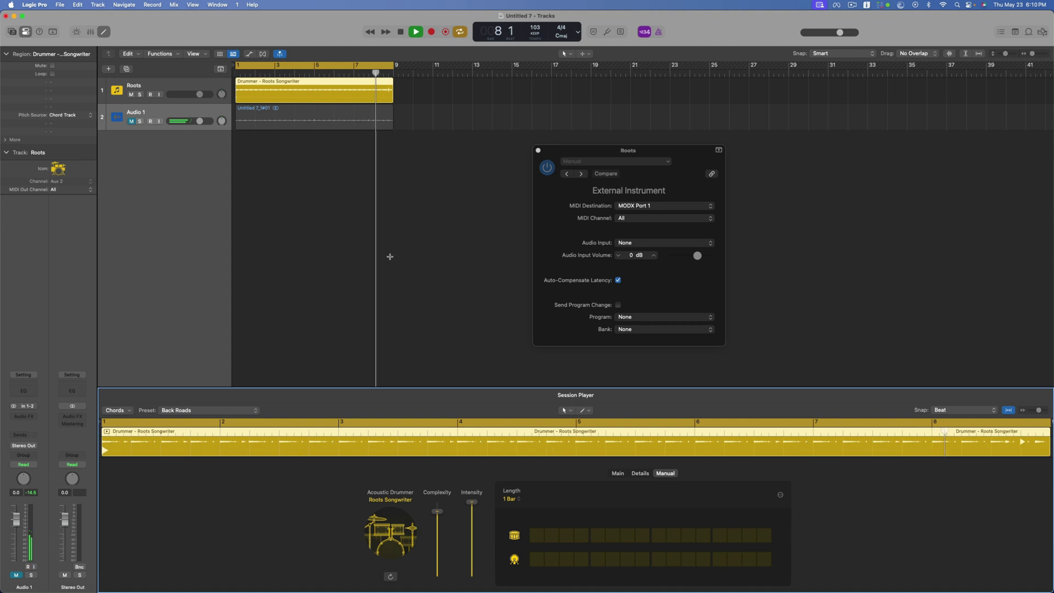
# Return to the drummer's main settings and choose hi-hat pattern 3.
pyautogui.click(640, 473)
pyautogui.click(610, 507)
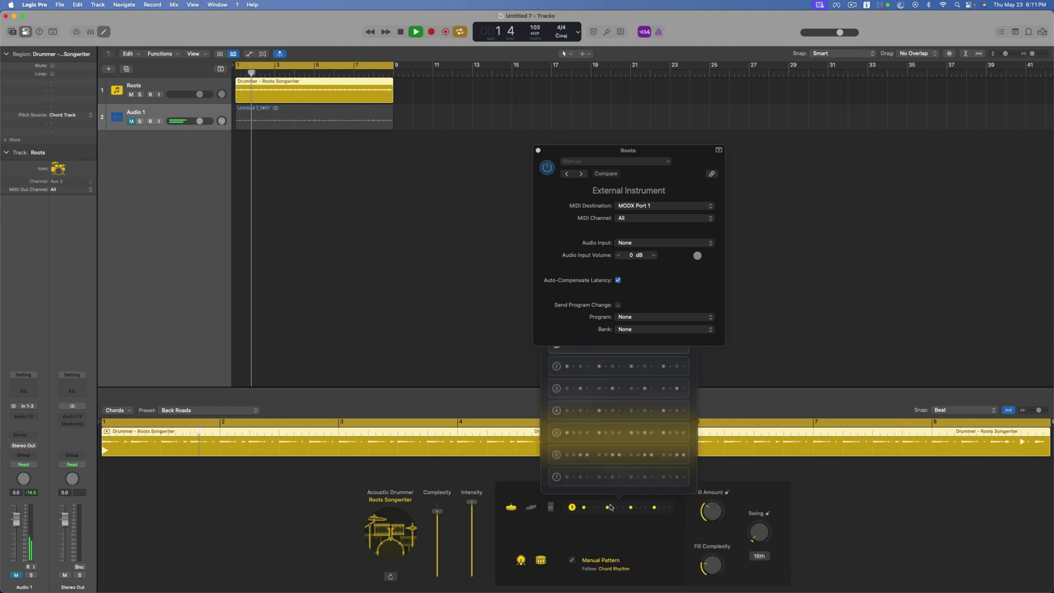
pyautogui.press('Down')
pyautogui.press('Down')
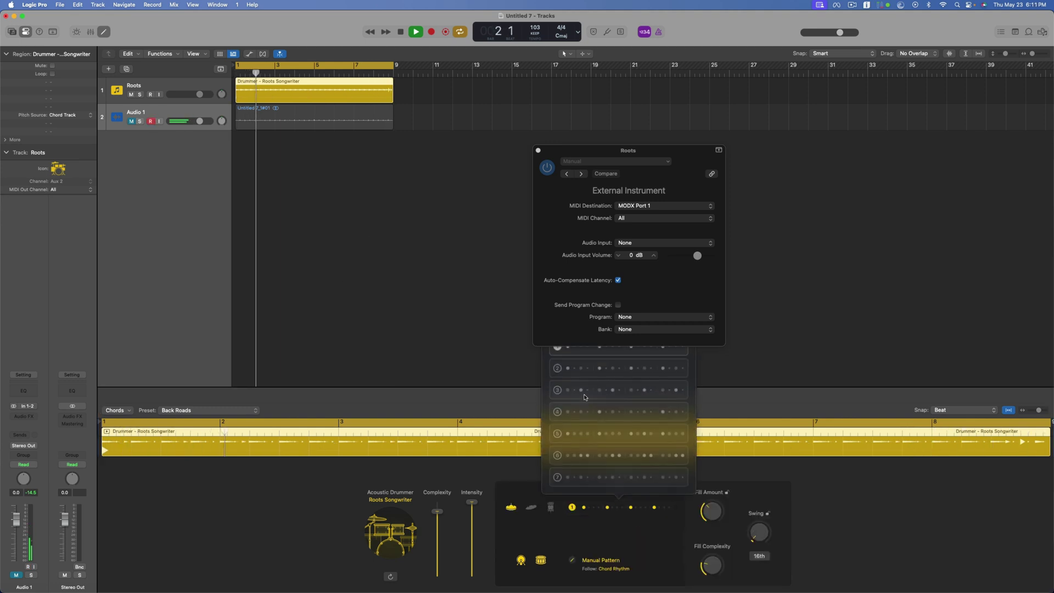
# Replace the kick and snare's manual pattern with preset pattern 7 and review the pattern list.
pyautogui.click(618, 574)
pyautogui.click(619, 574)
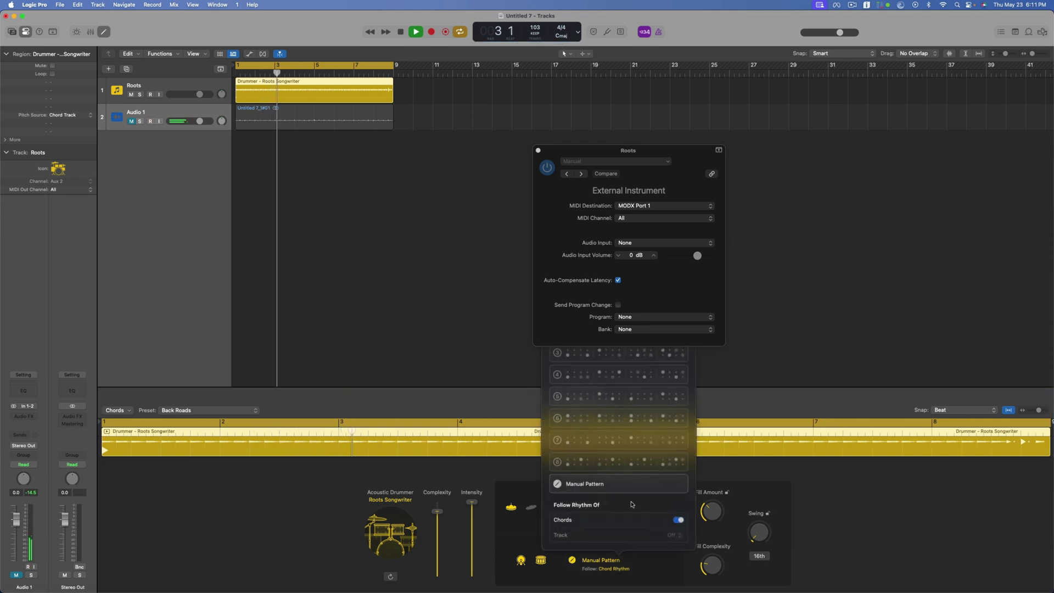
pyautogui.click(592, 435)
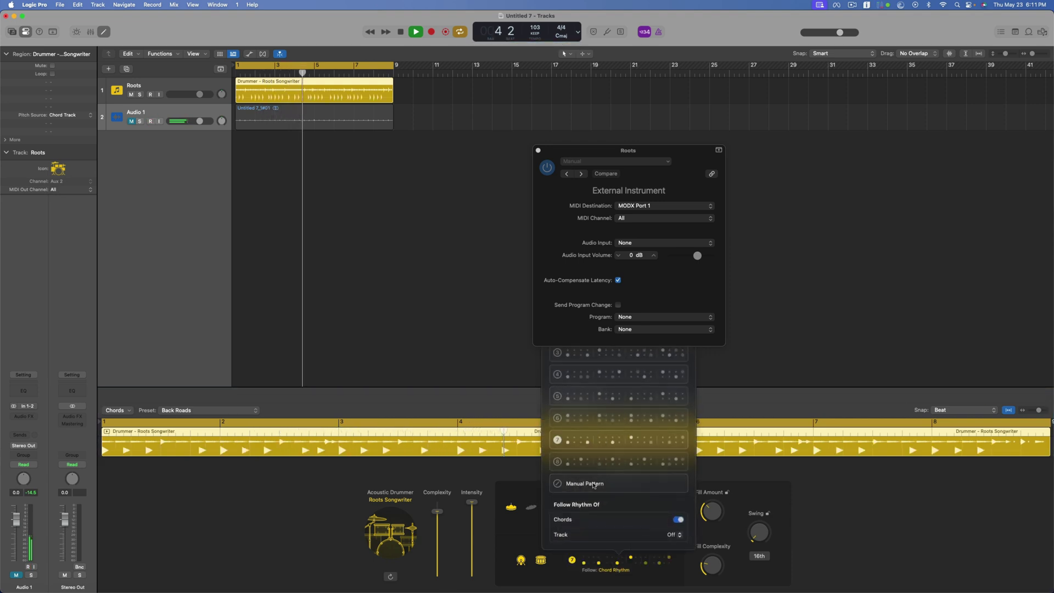
pyautogui.click(685, 521)
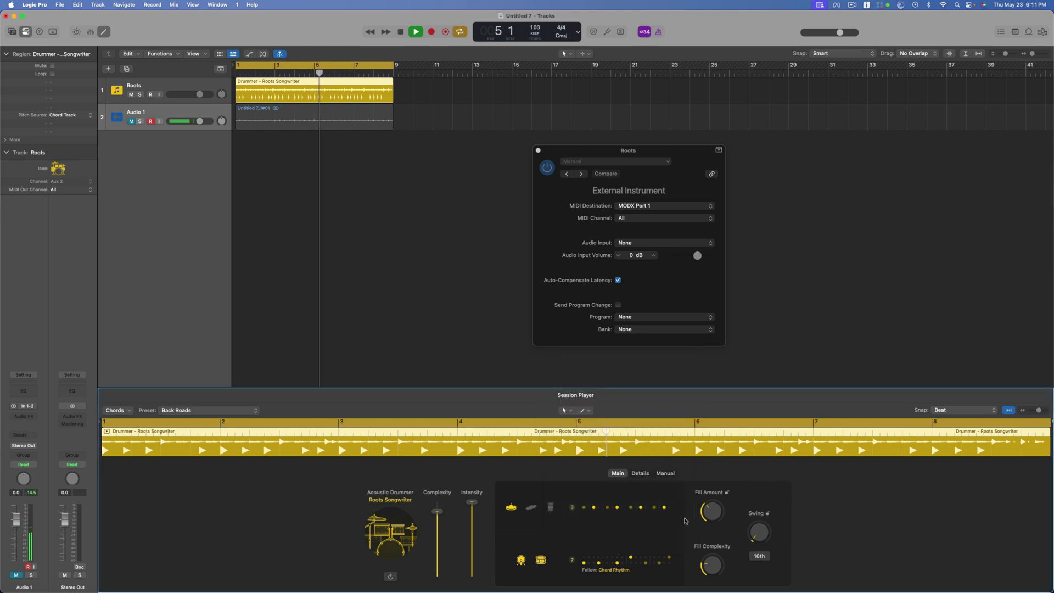
pyautogui.click(646, 557)
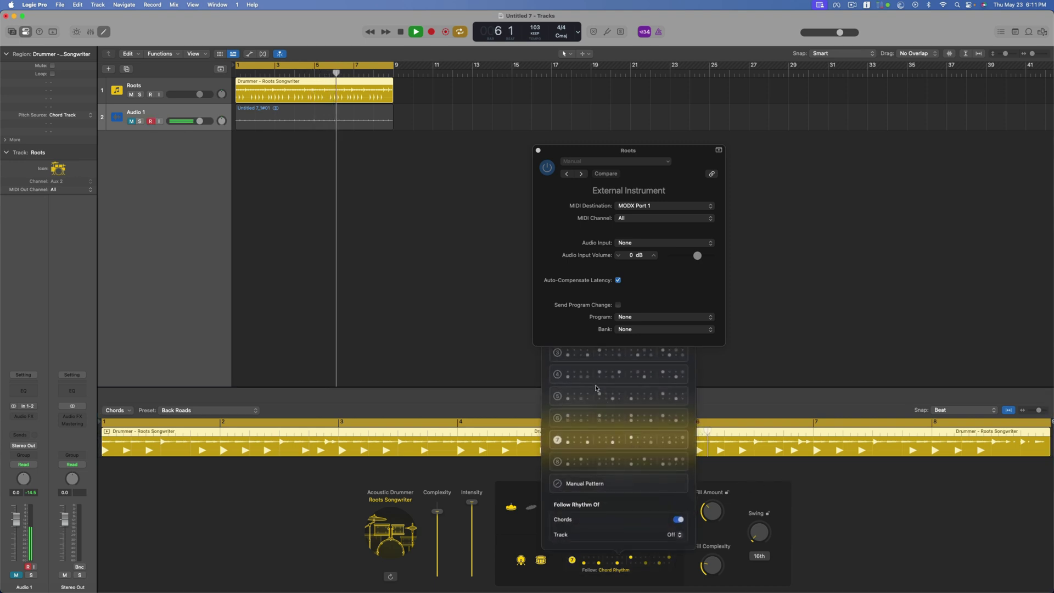
pyautogui.press('Escape')
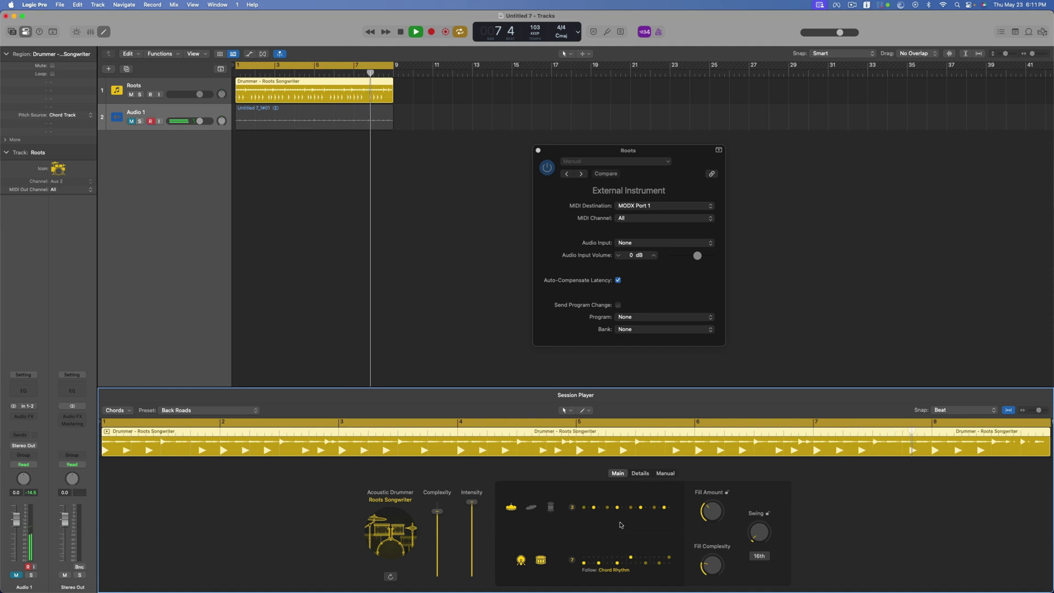
# Try hi-hat pattern 6 and set the drummer's hi-hat to pattern 2.
pyautogui.click(628, 513)
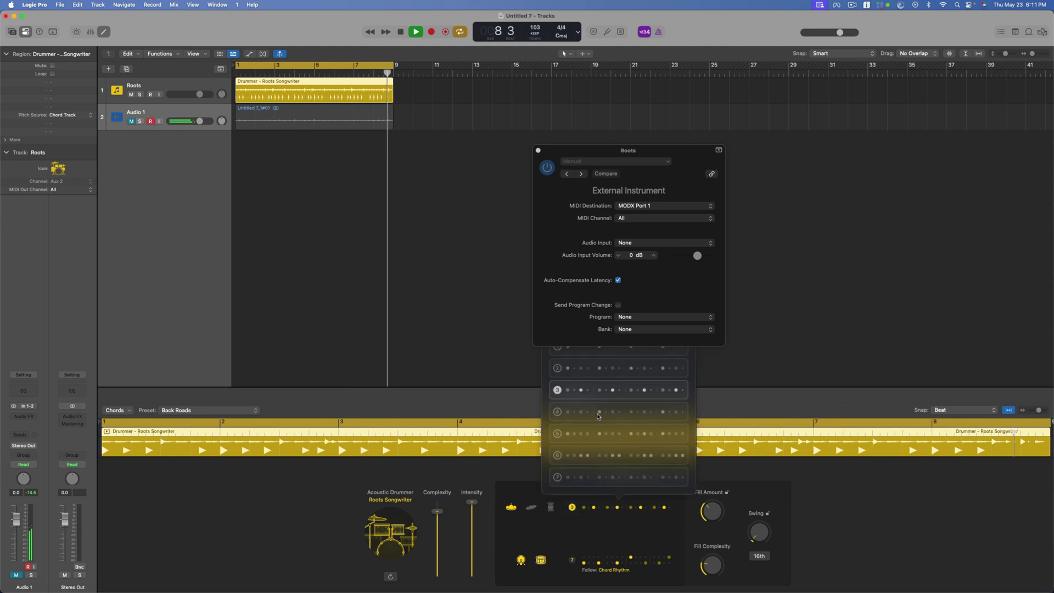
pyautogui.click(616, 455)
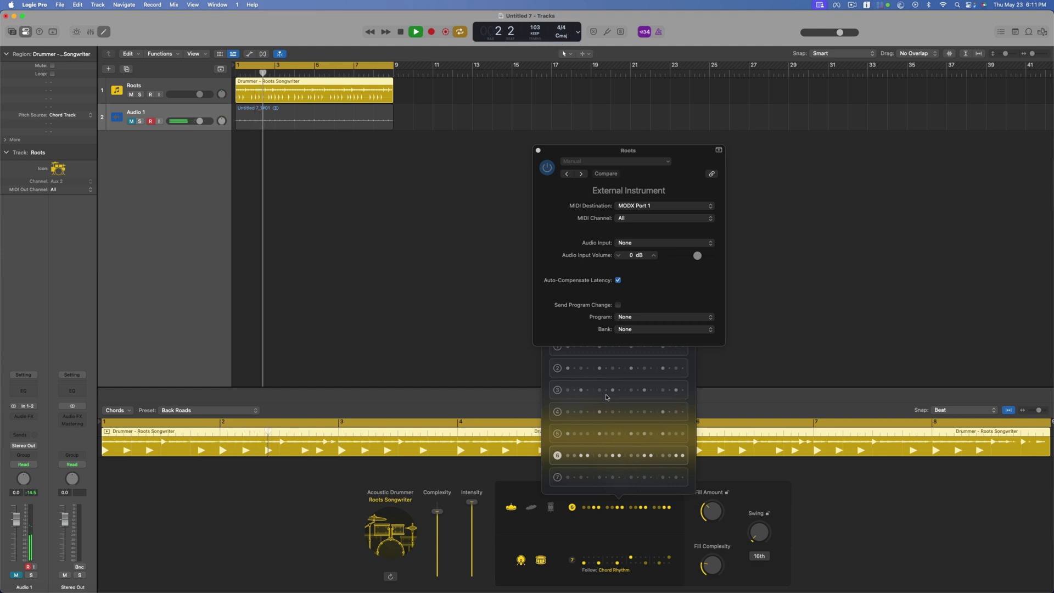
pyautogui.click(597, 367)
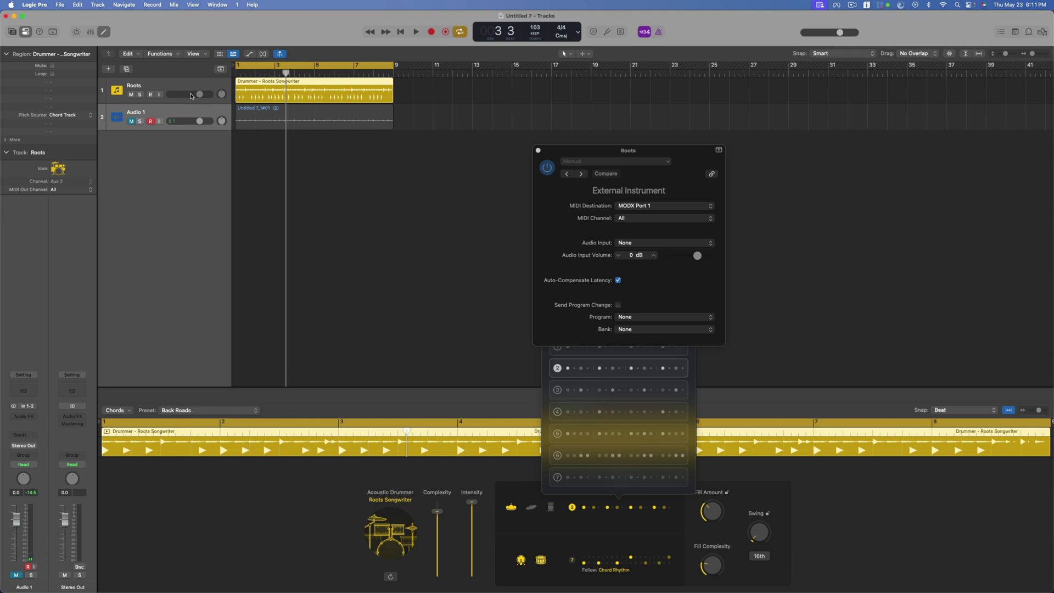
# Disarm and unmute Audio 1 with the Roots track muted, and briefly play back the recorded audio.
pyautogui.click(152, 121)
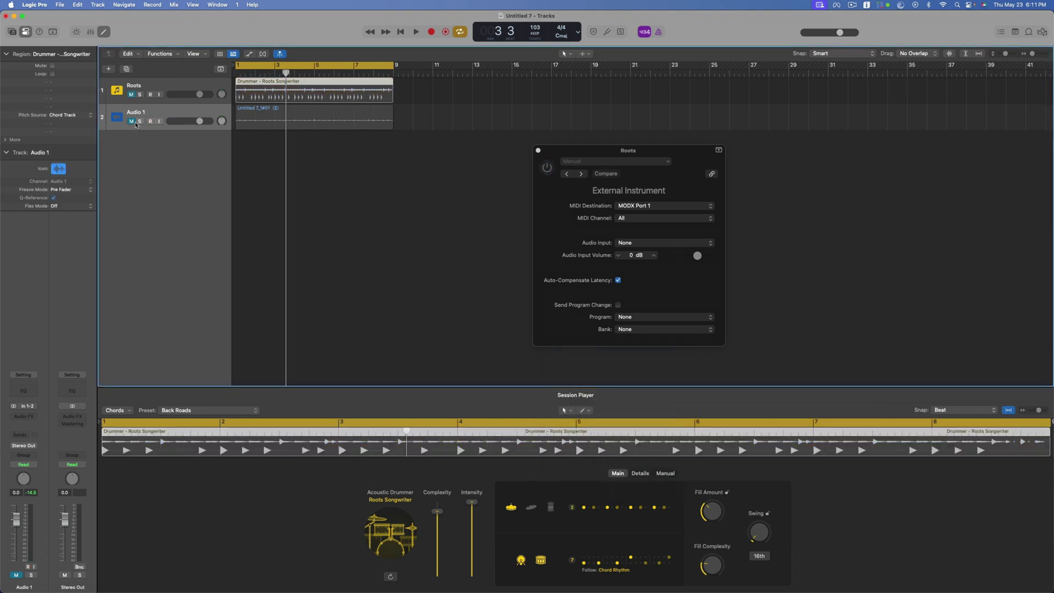
pyautogui.click(132, 122)
pyautogui.click(416, 31)
pyautogui.click(400, 31)
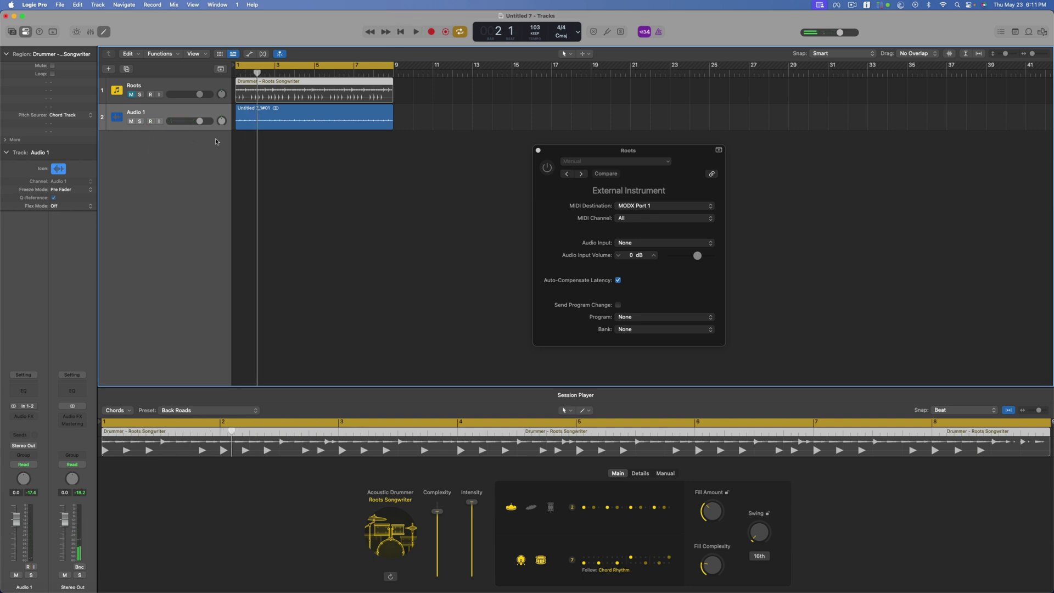
# Add one new Session Player track with a Bass Player.
pyautogui.click(110, 70)
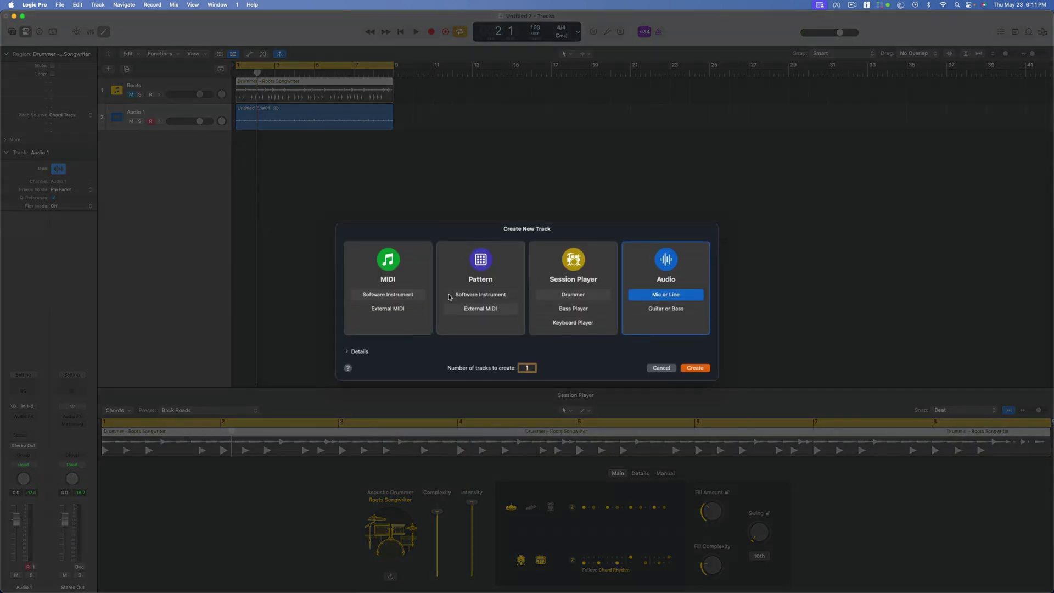
pyautogui.click(575, 310)
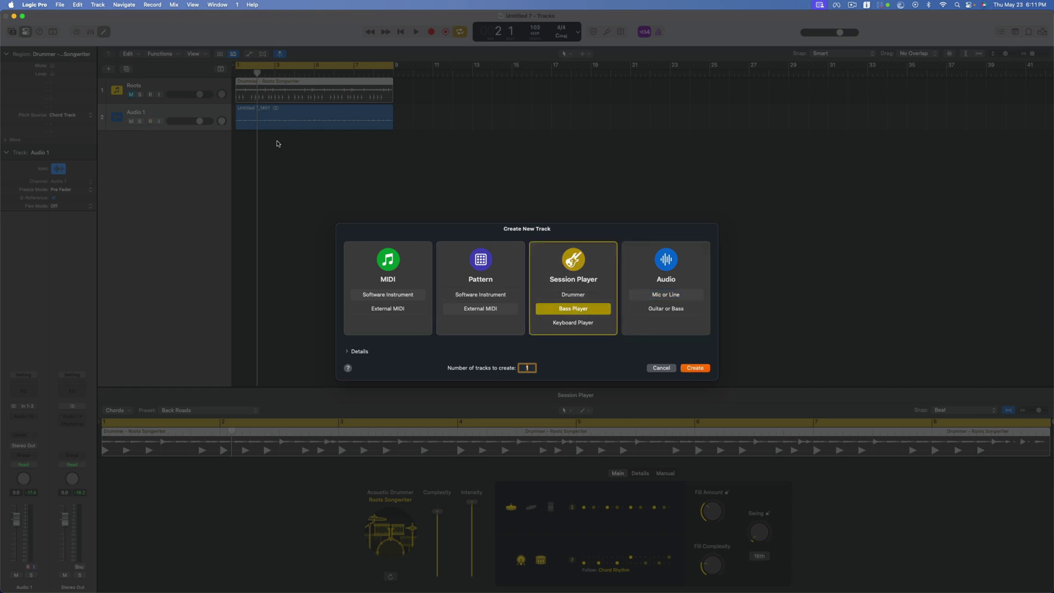
pyautogui.press('Return')
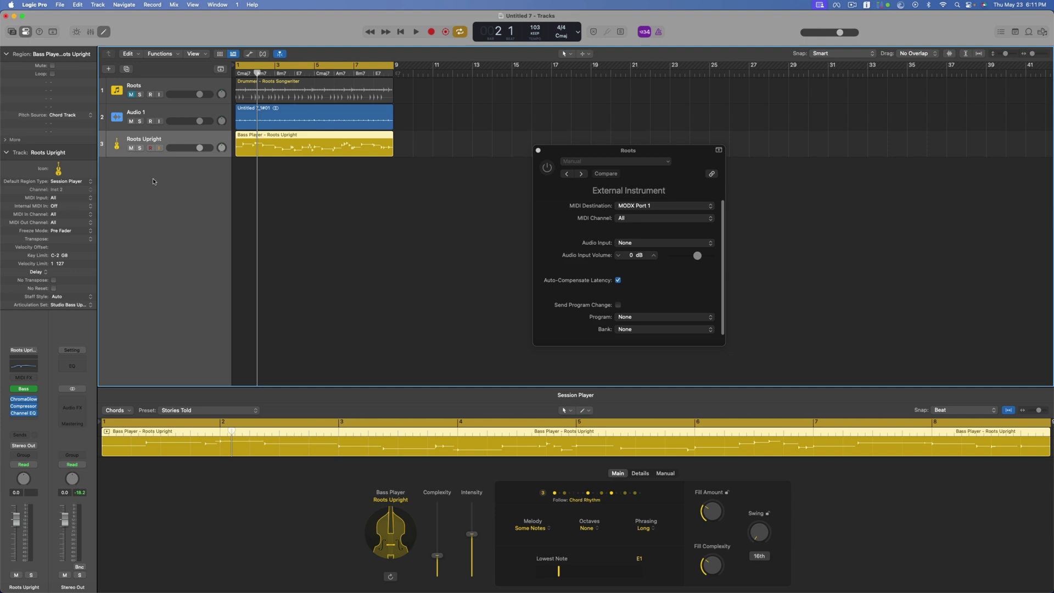
# Add one new Session Player track with a Keyboard Player and select the Roots Upright bass track.
pyautogui.click(108, 71)
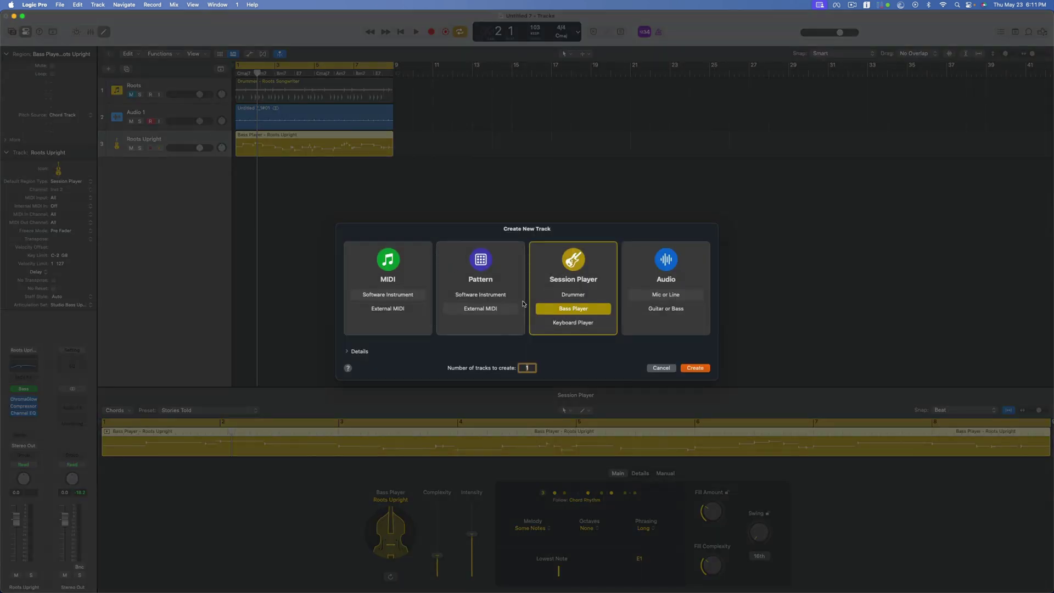
pyautogui.click(574, 324)
pyautogui.click(702, 369)
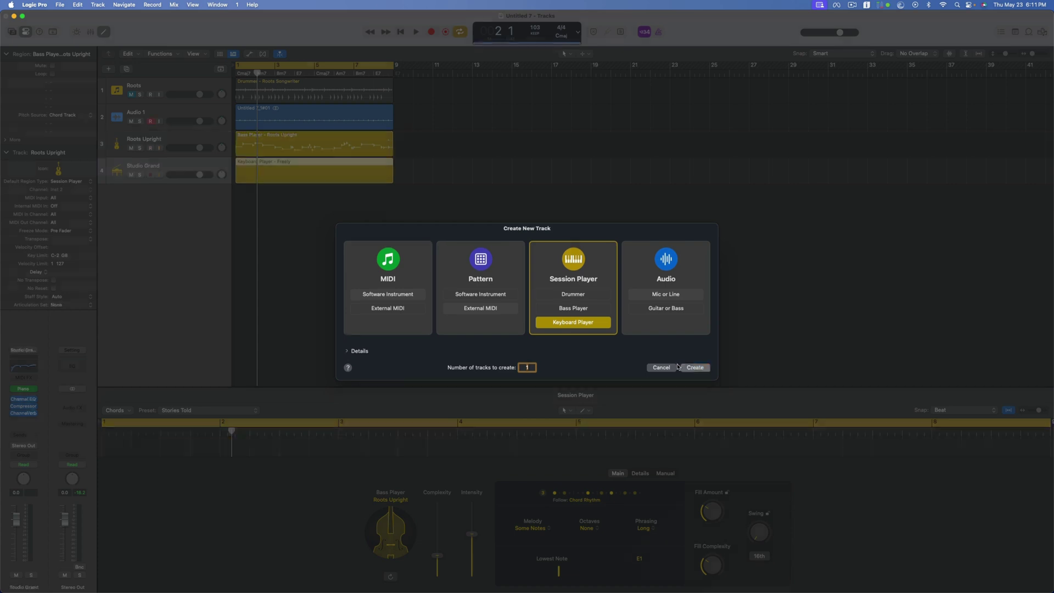
pyautogui.click(163, 139)
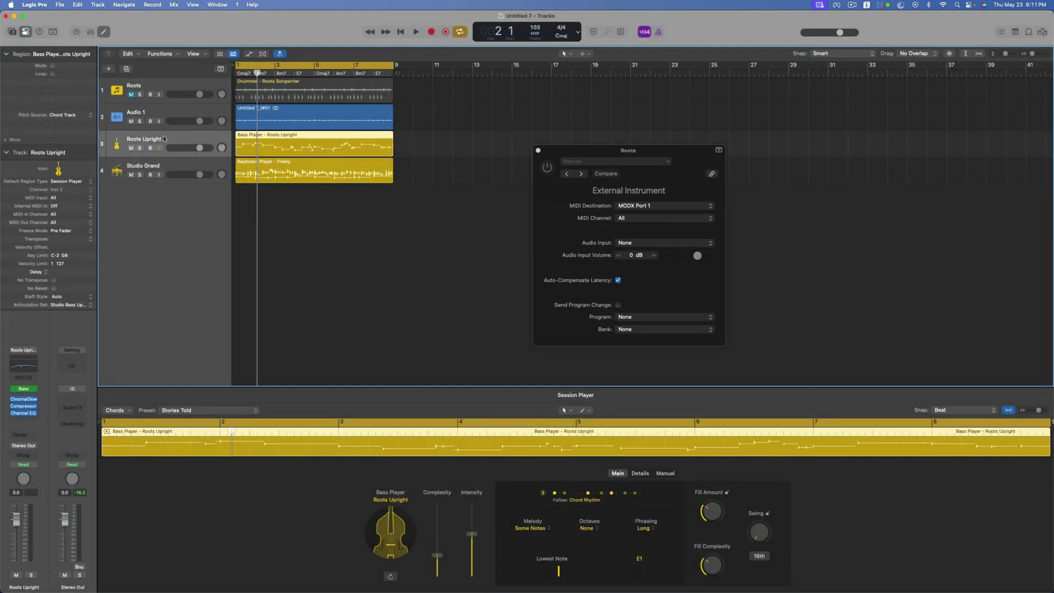
# Replace the Roots Upright track's Studio Bass instrument with a stereo External Instrument.
pyautogui.hscroll(1, 171, 141)
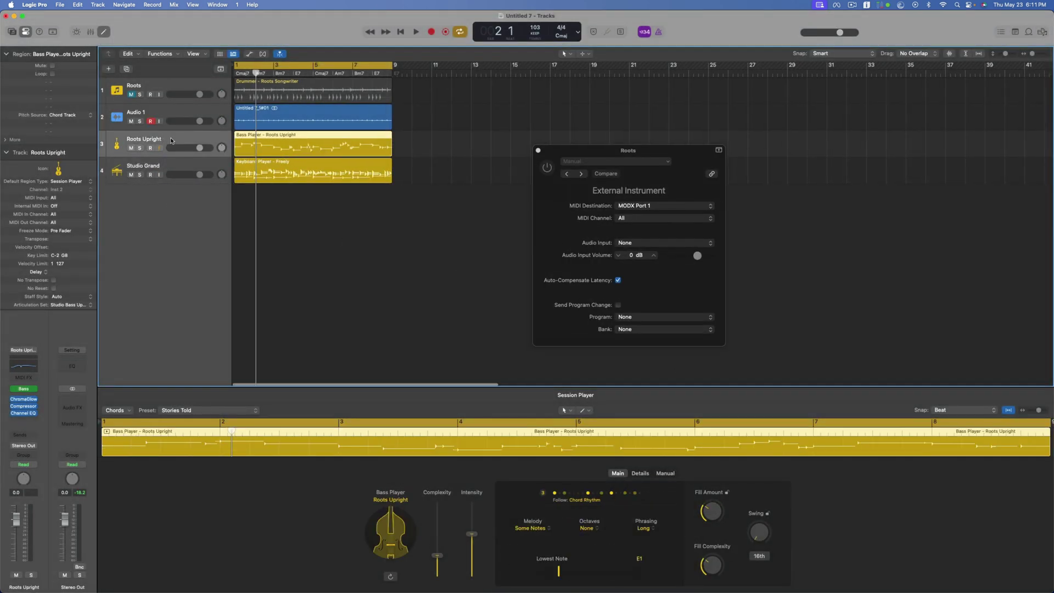
pyautogui.click(645, 207)
pyautogui.click(646, 207)
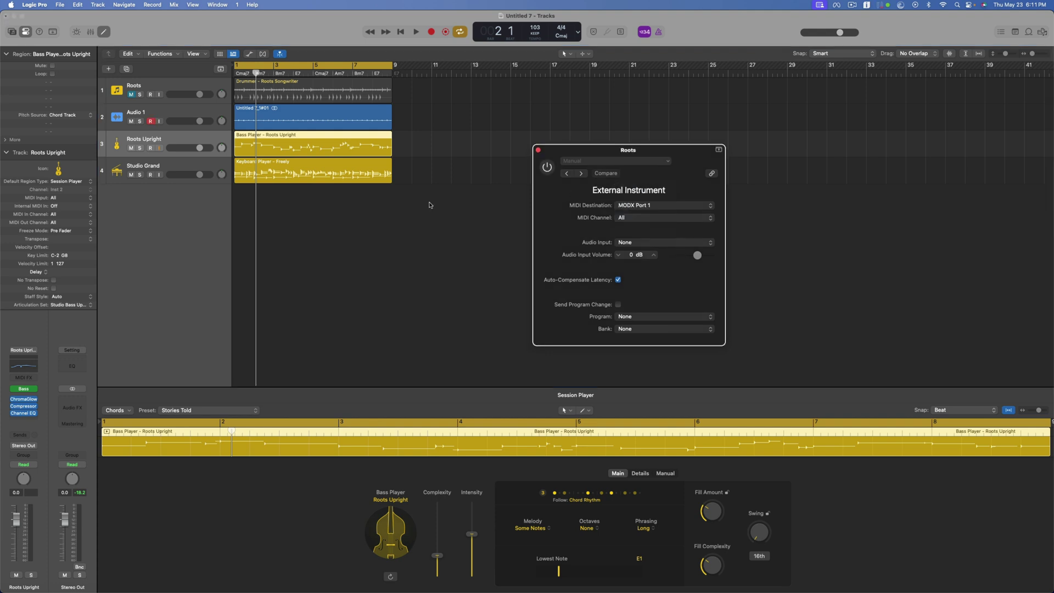
pyautogui.click(125, 141)
pyautogui.click(35, 390)
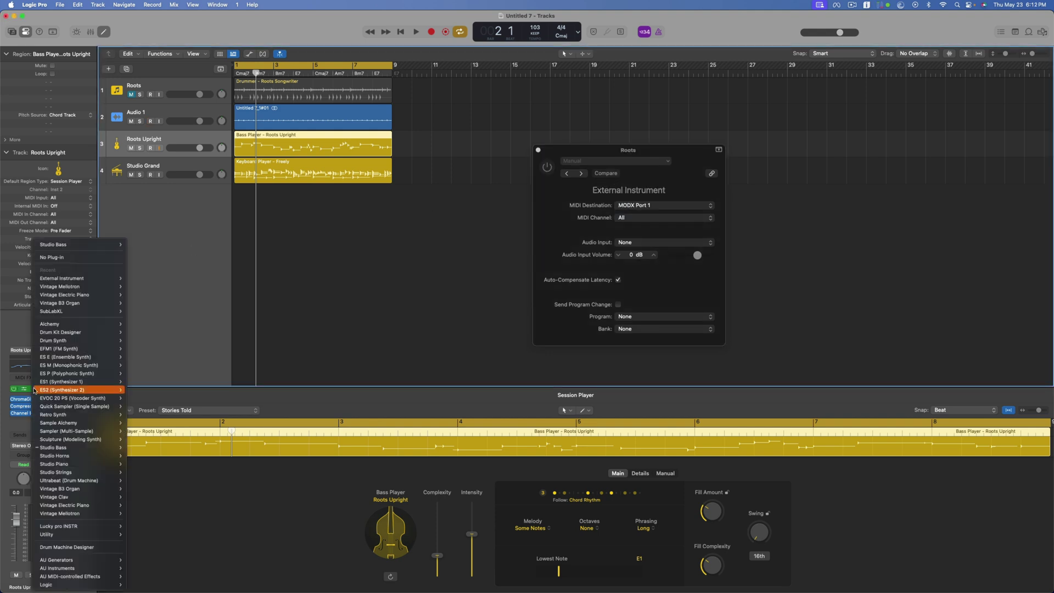
pyautogui.moveTo(116, 279)
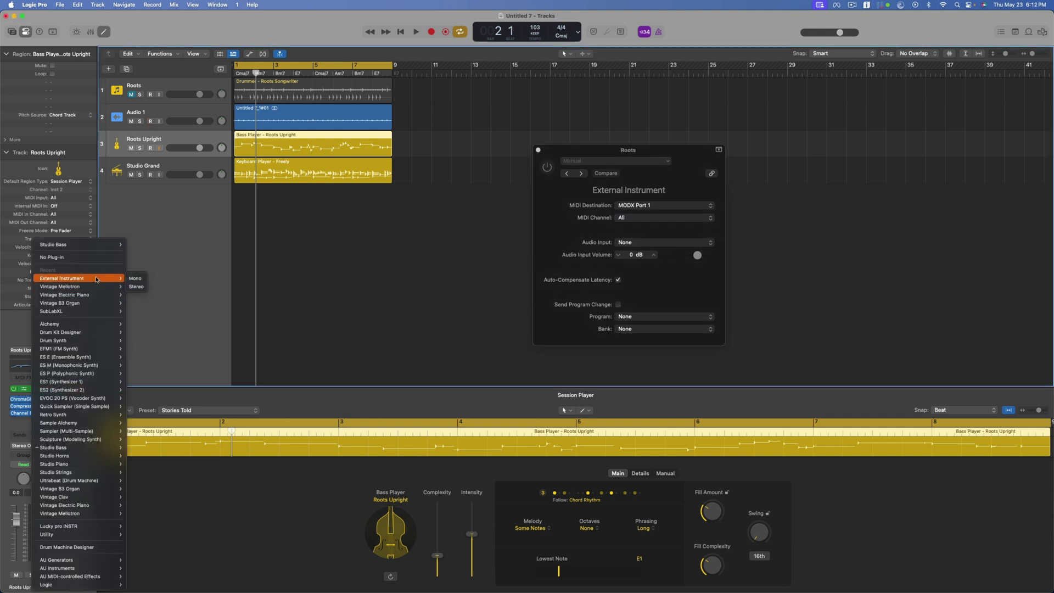
pyautogui.click(136, 287)
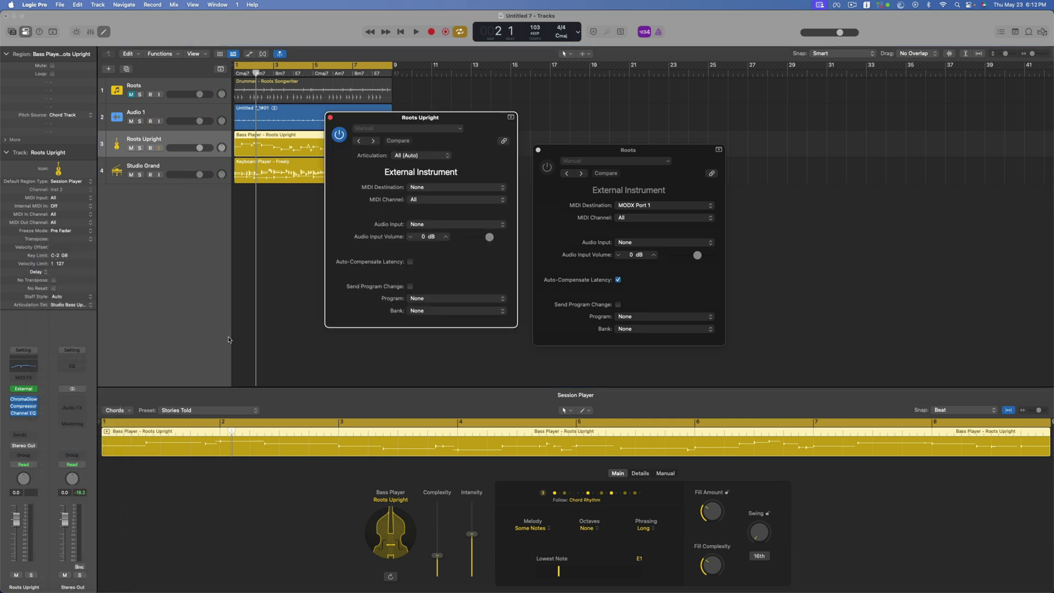
# Set Roots Upright's MIDI destination to MODX Port 3, enable Auto-Compensate Latency, and close the Roots instrument window.
pyautogui.click(462, 188)
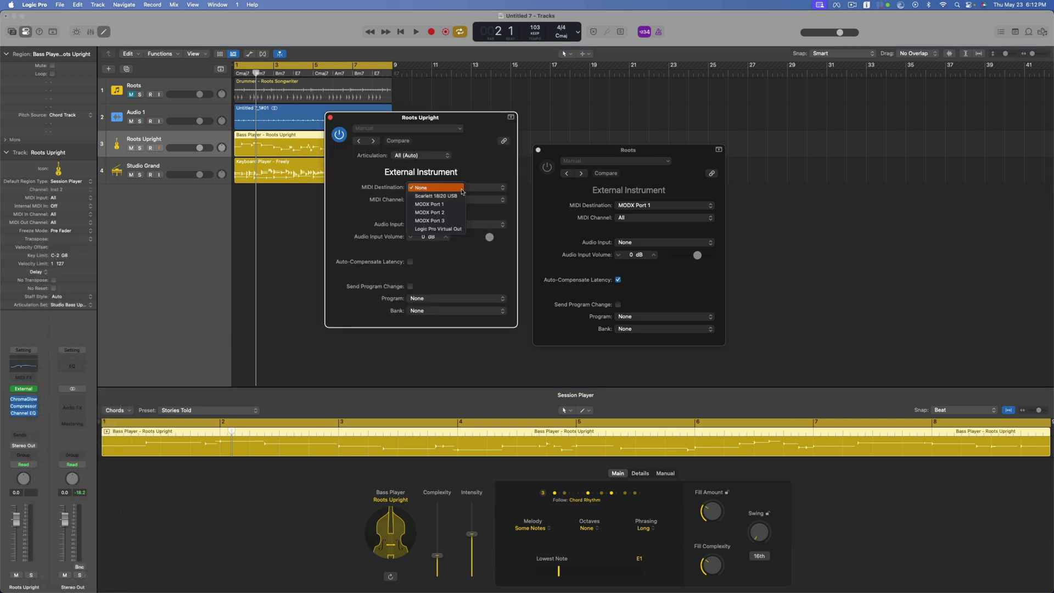
pyautogui.click(446, 221)
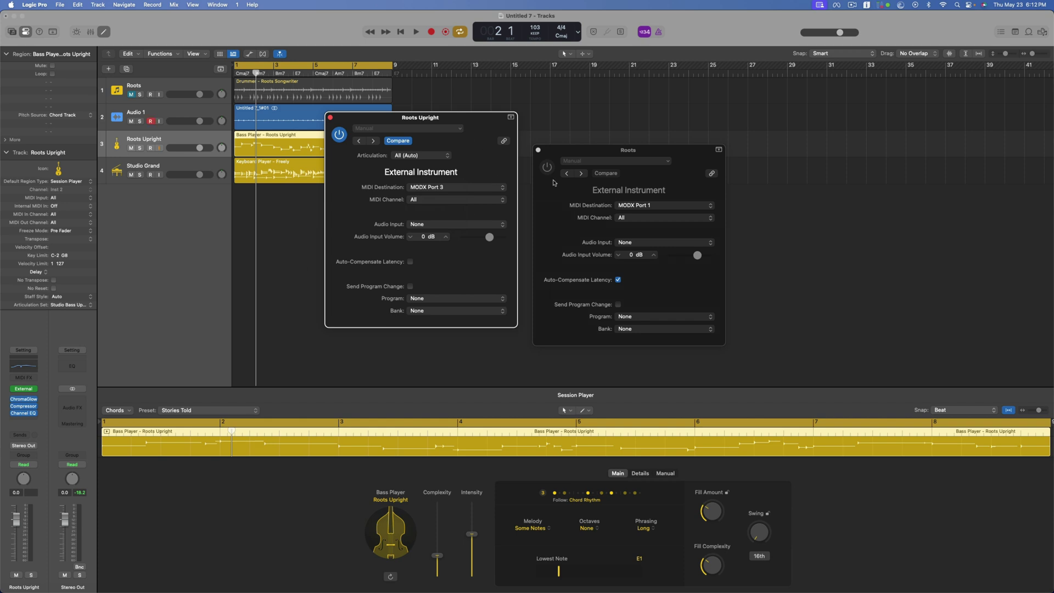
pyautogui.click(539, 150)
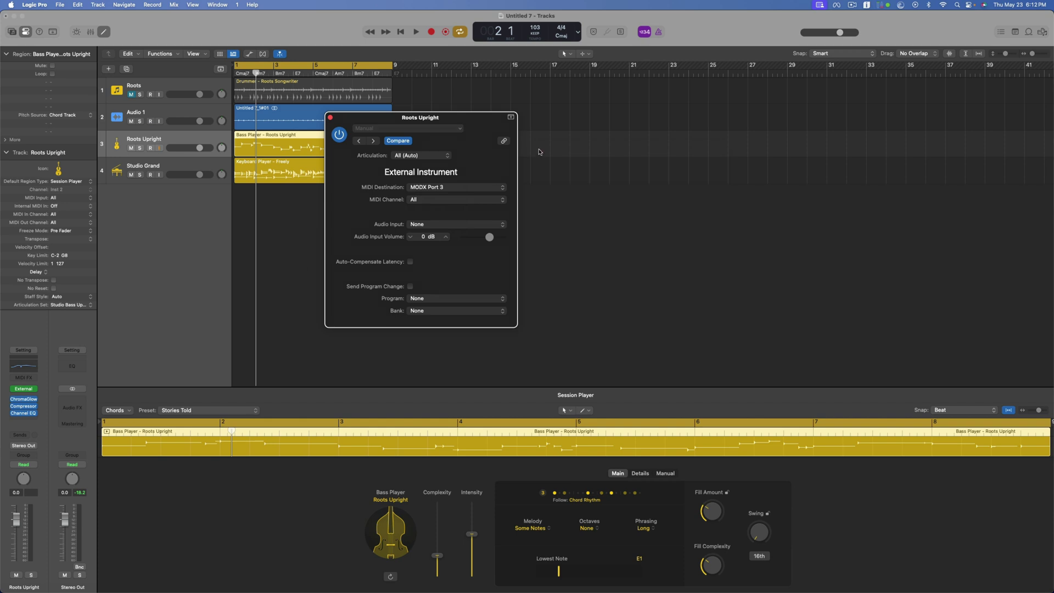
pyautogui.click(409, 262)
# Replace the Studio Grand track's Studio Piano instrument with a stereo External Instrument.
pyautogui.click(154, 162)
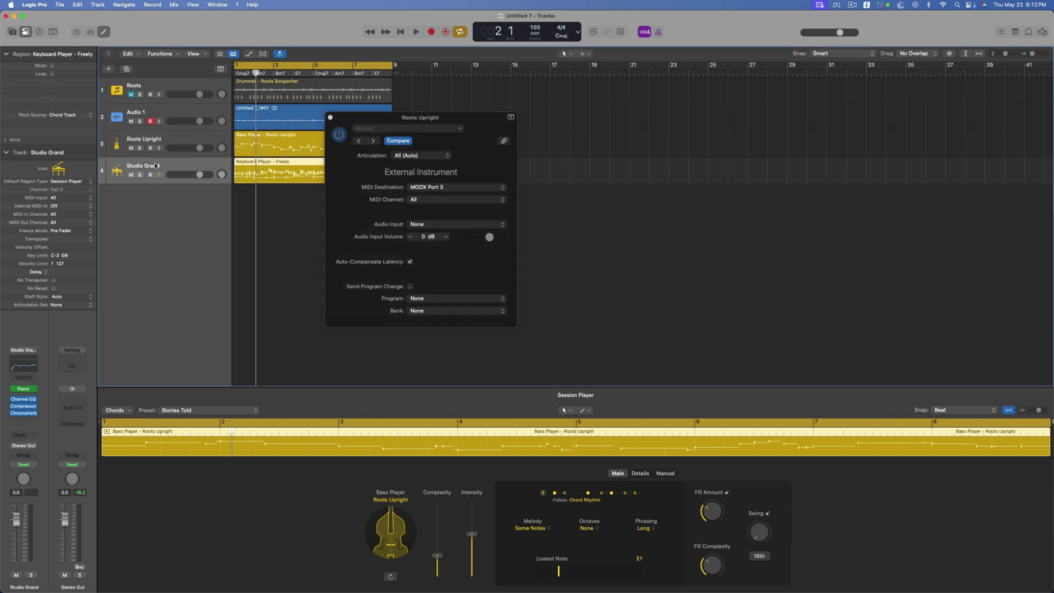
pyautogui.click(34, 389)
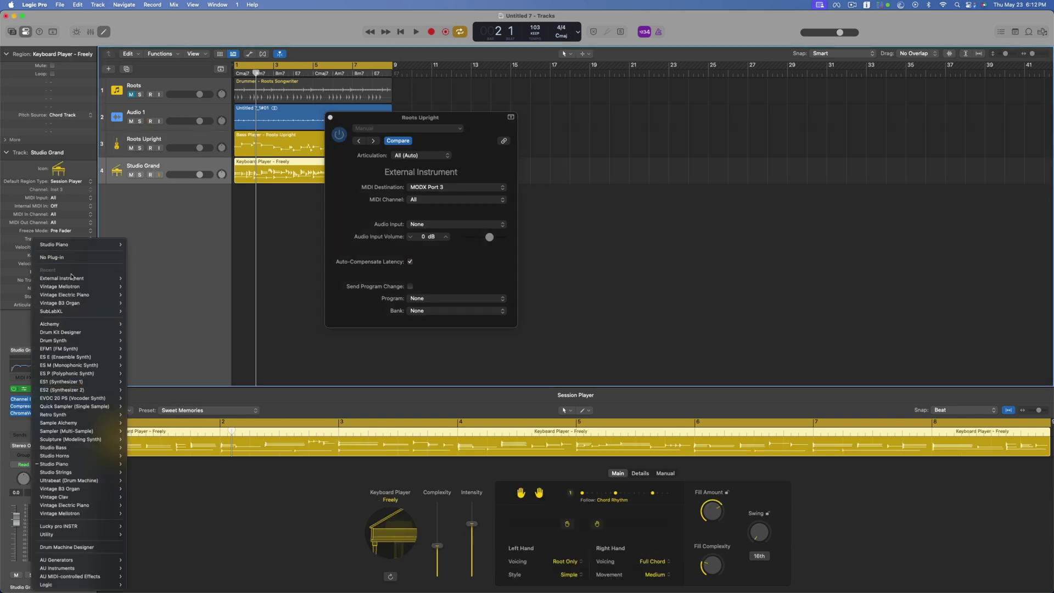
pyautogui.click(137, 288)
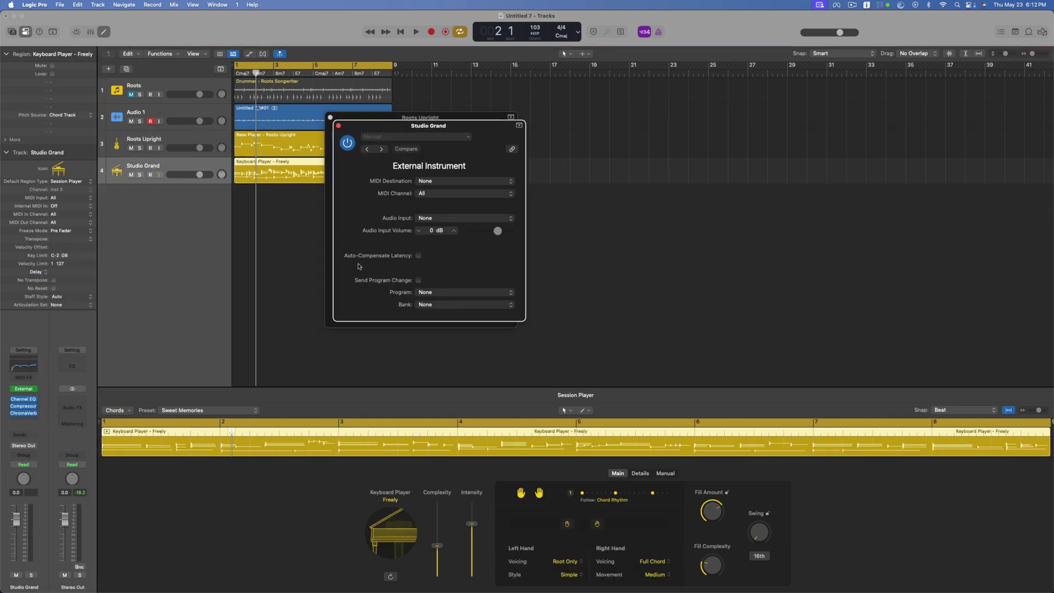
# Set Studio Grand's MIDI destination to MODX Port 1, keep Audio Input at None, and enable Auto-Compensate Latency.
pyautogui.click(454, 183)
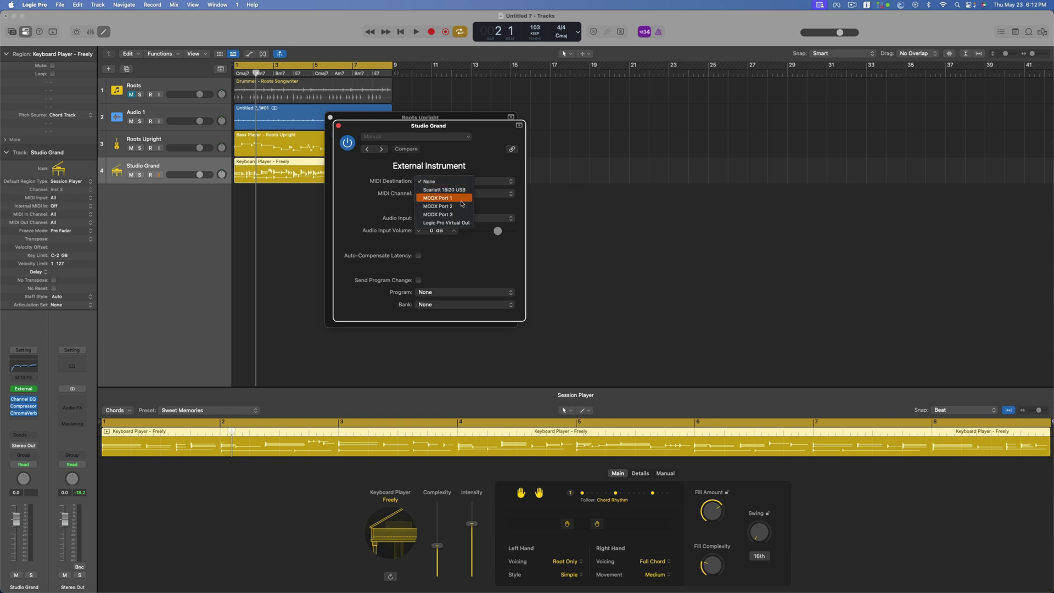
pyautogui.click(461, 199)
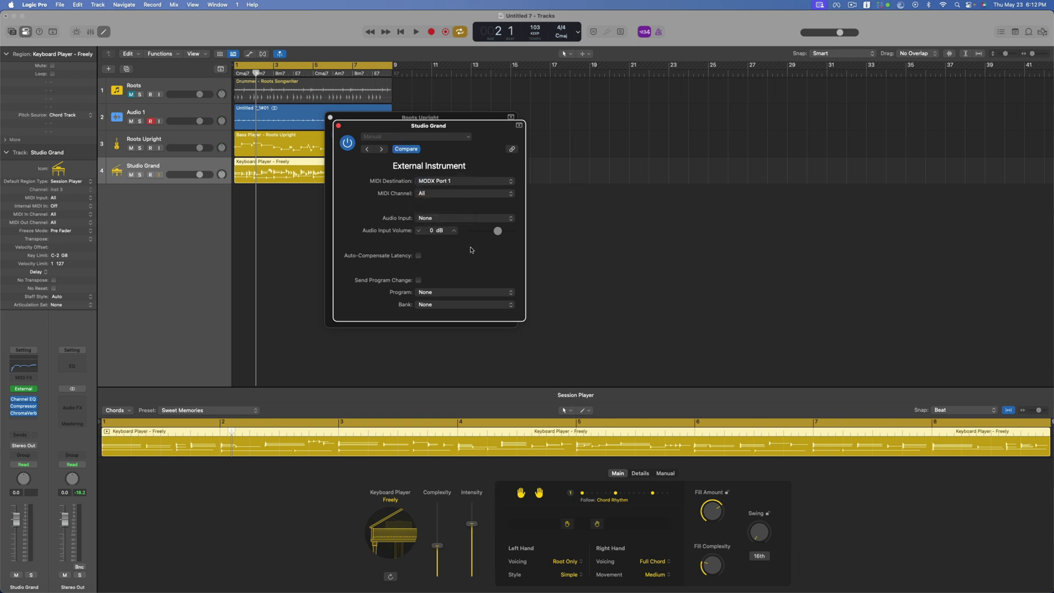
pyautogui.click(455, 219)
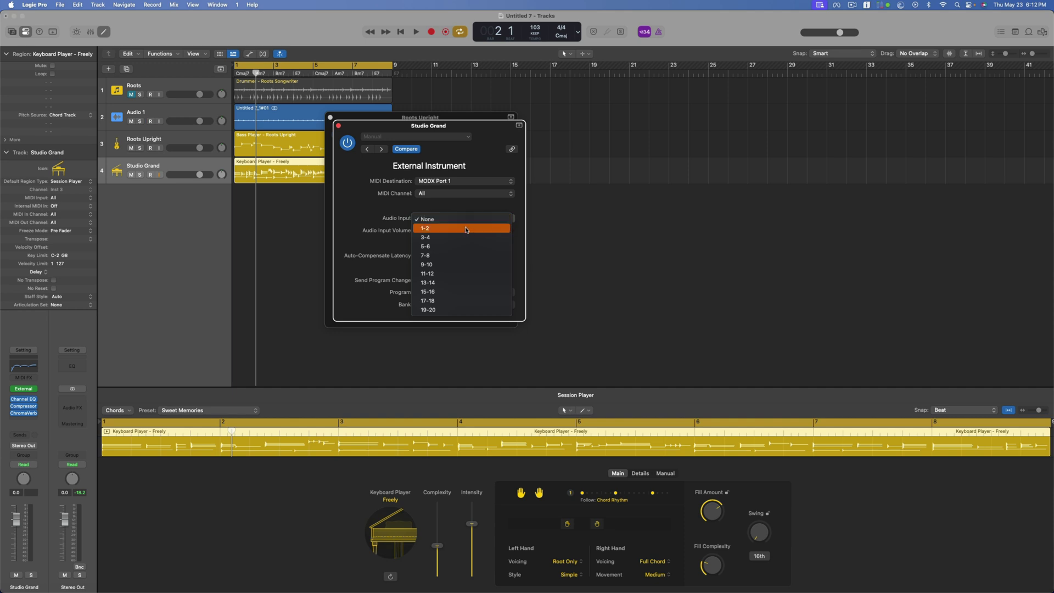
pyautogui.click(422, 221)
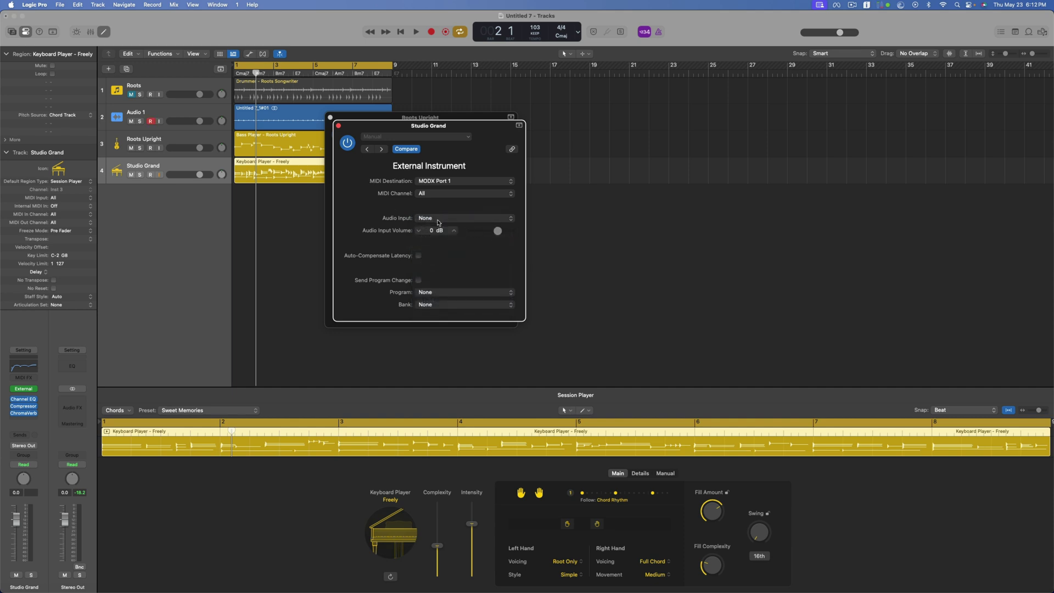
pyautogui.click(419, 256)
# Close both External Instrument windows and play back the arrangement with the bass and keyboard players.
pyautogui.click(338, 126)
pyautogui.click(330, 117)
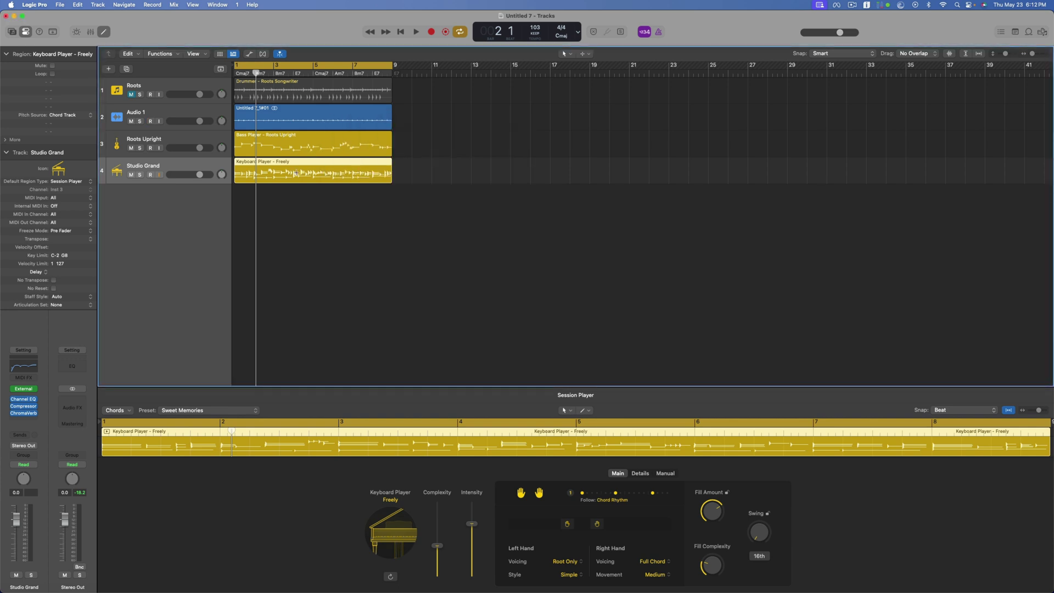
pyautogui.click(416, 32)
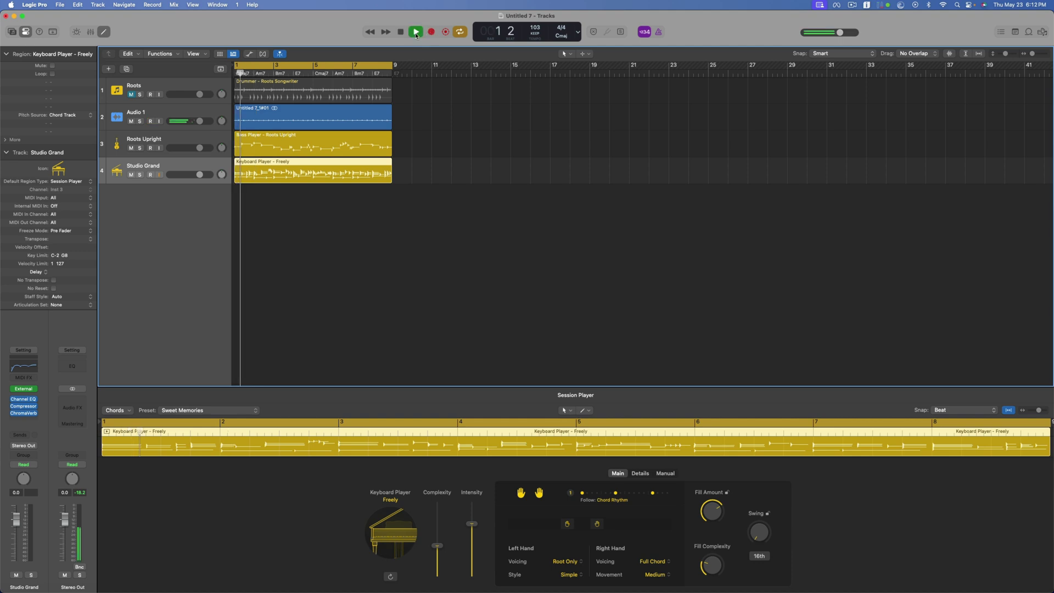
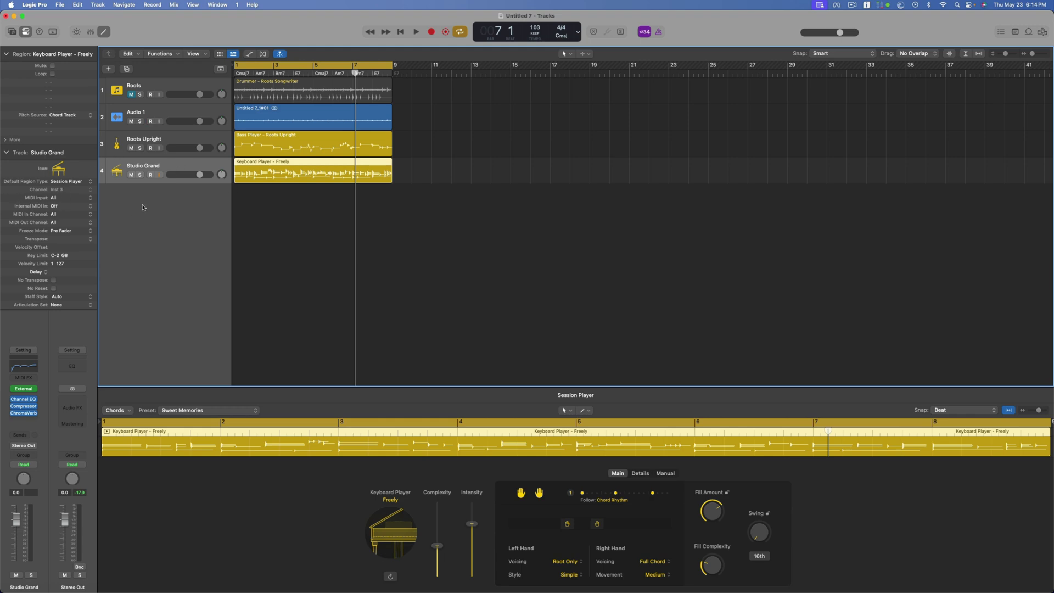
# Add one Mic or Line audio track and create a second audio track with duplicate settings.
pyautogui.click(108, 70)
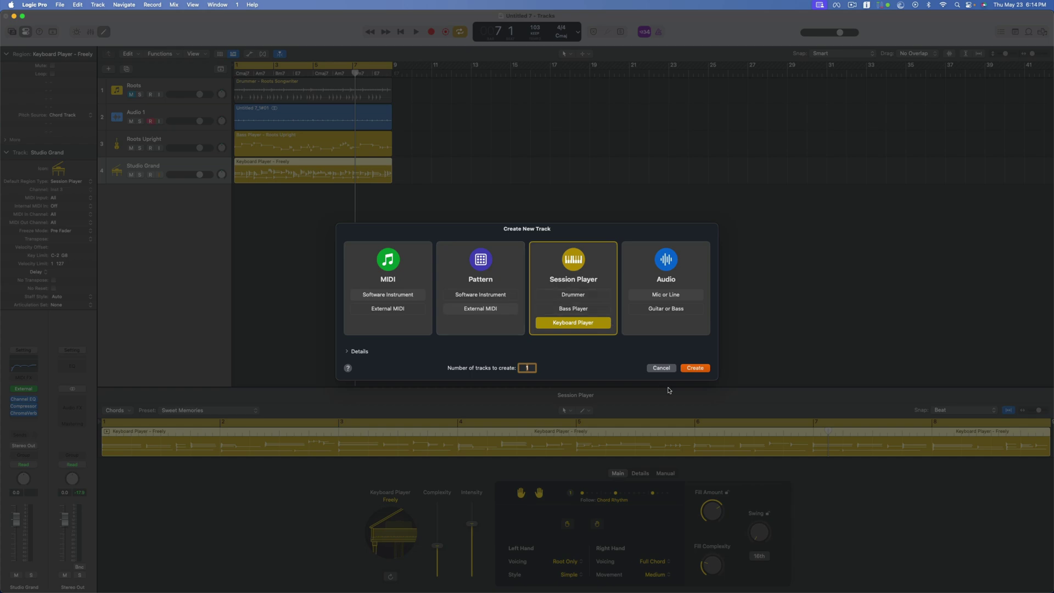
pyautogui.click(658, 368)
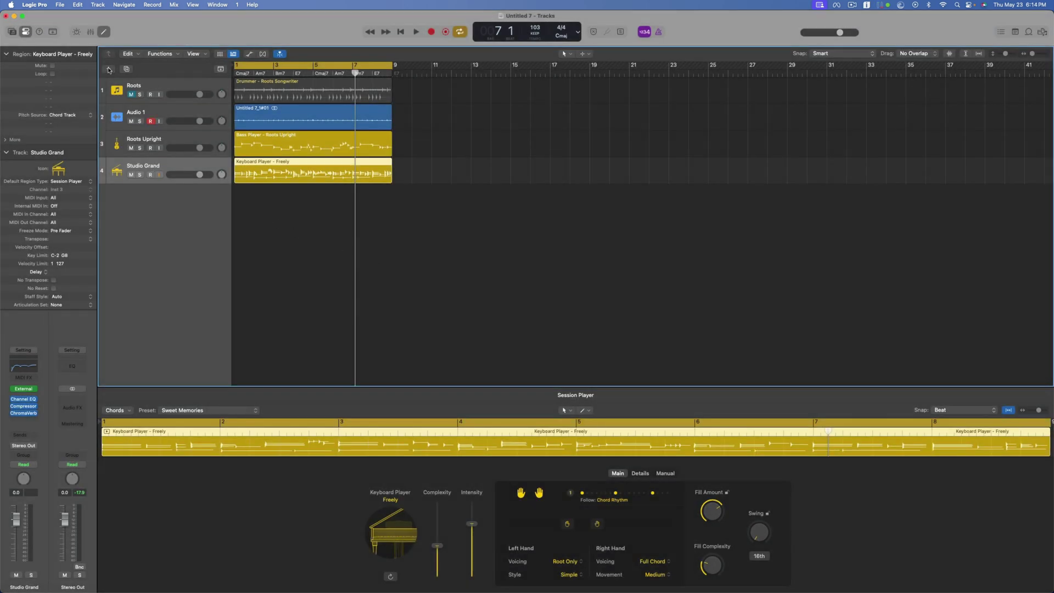
pyautogui.click(109, 70)
pyautogui.click(666, 295)
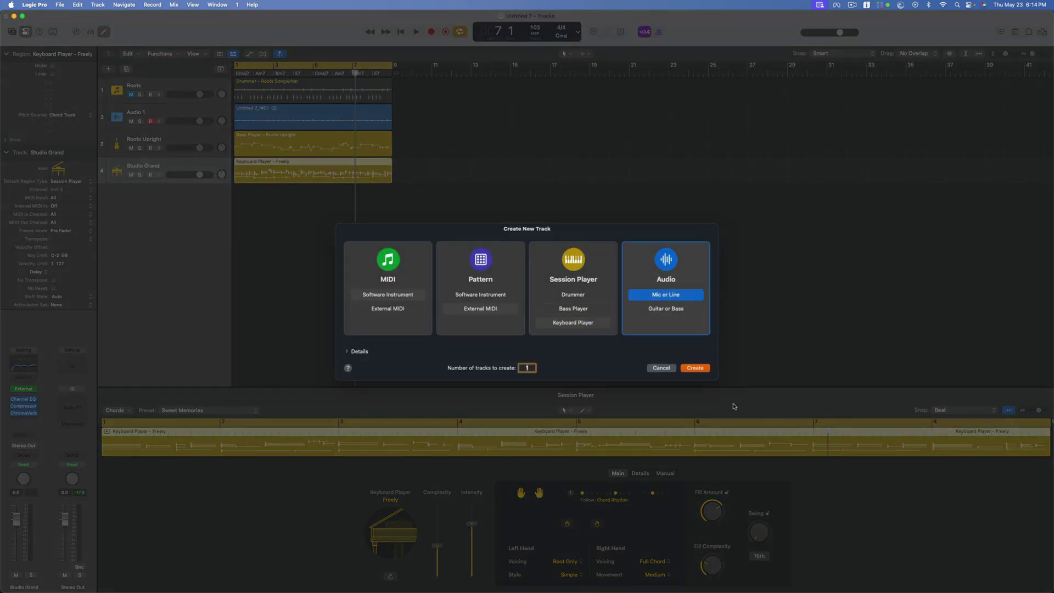
pyautogui.click(705, 371)
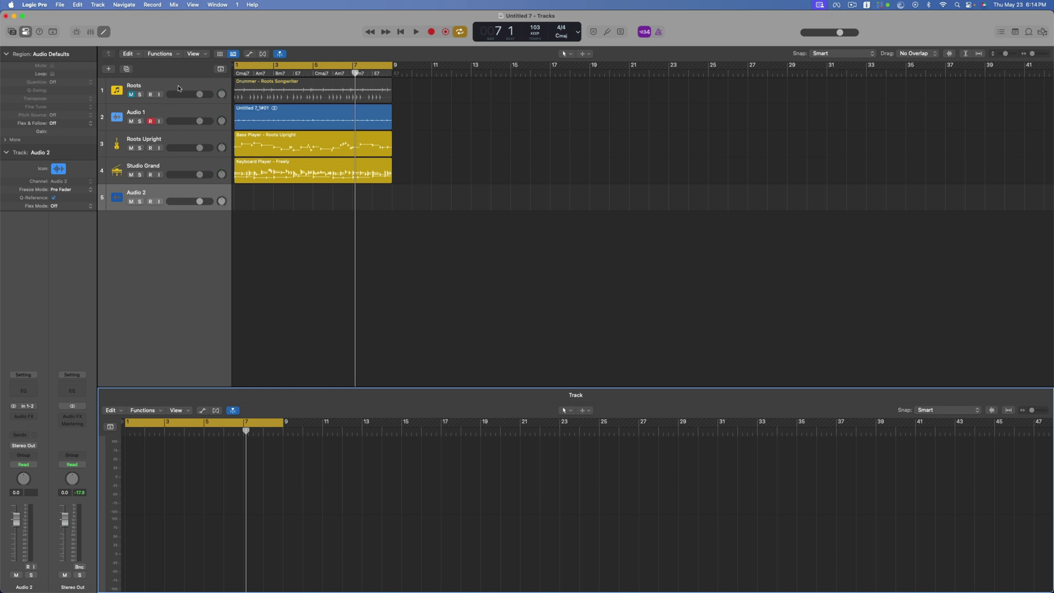
pyautogui.click(125, 68)
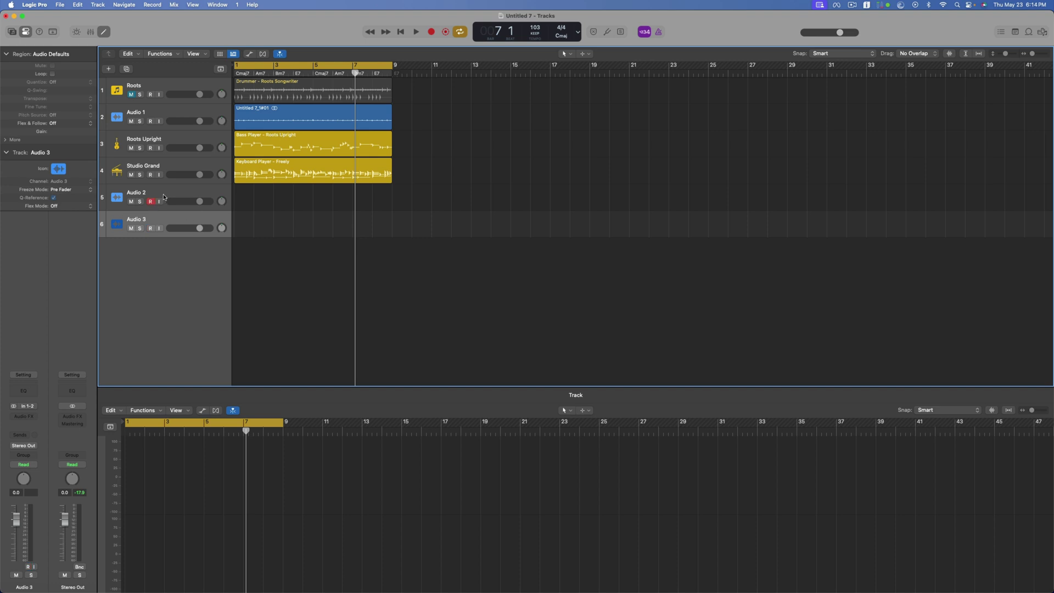
# Record the Roots Upright bass part onto Audio 2 with the Studio Grand track muted.
pyautogui.click(163, 188)
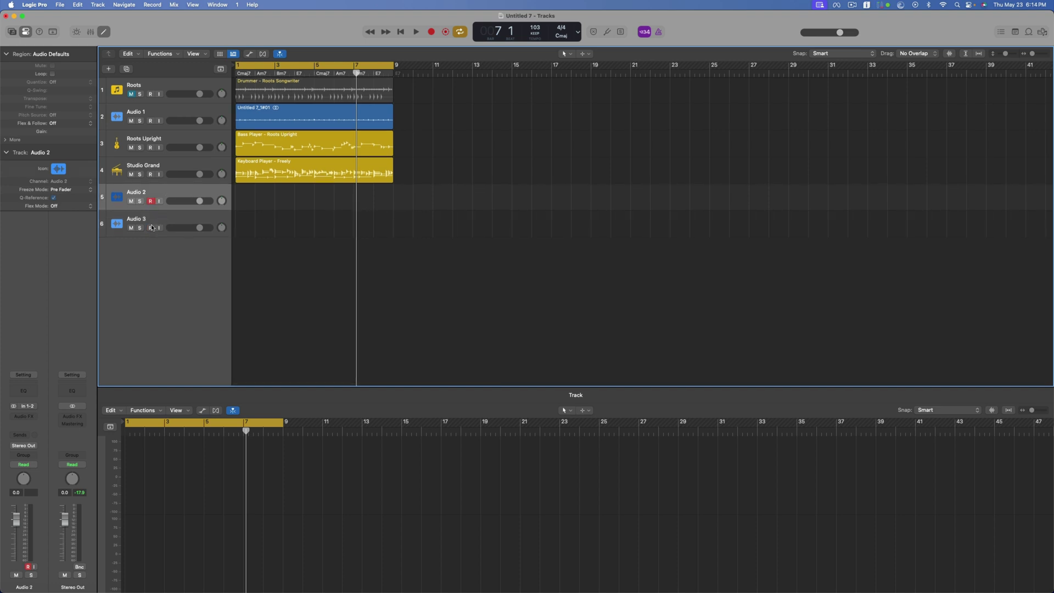
pyautogui.click(131, 175)
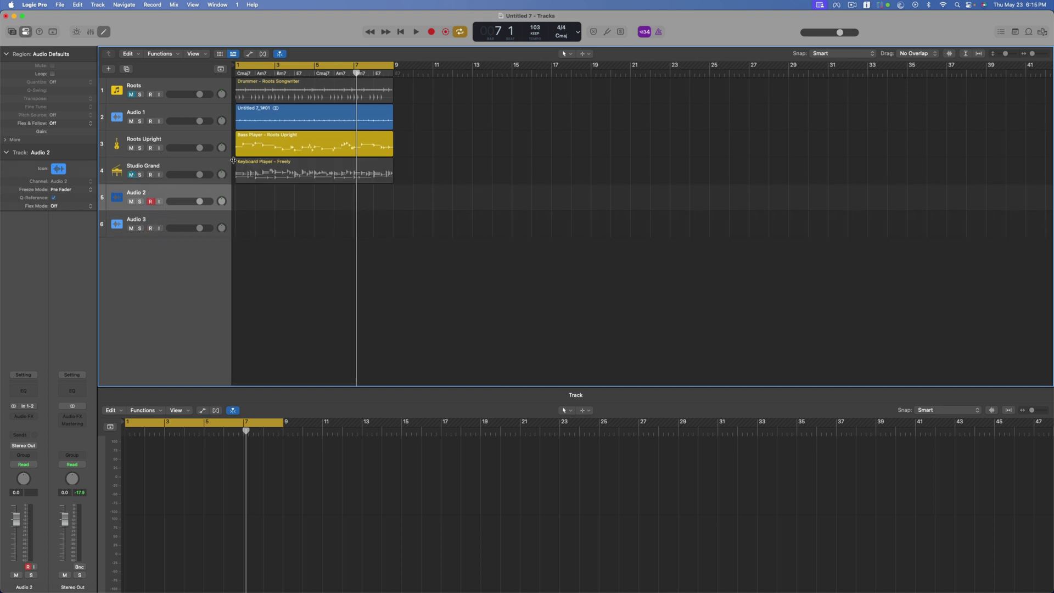
pyautogui.click(431, 32)
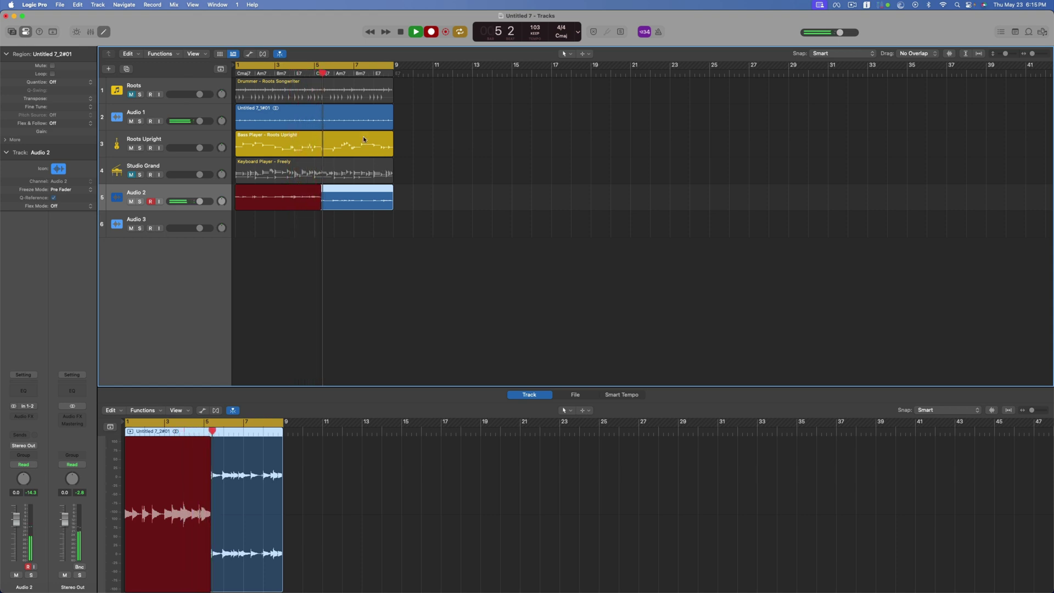
pyautogui.press('space')
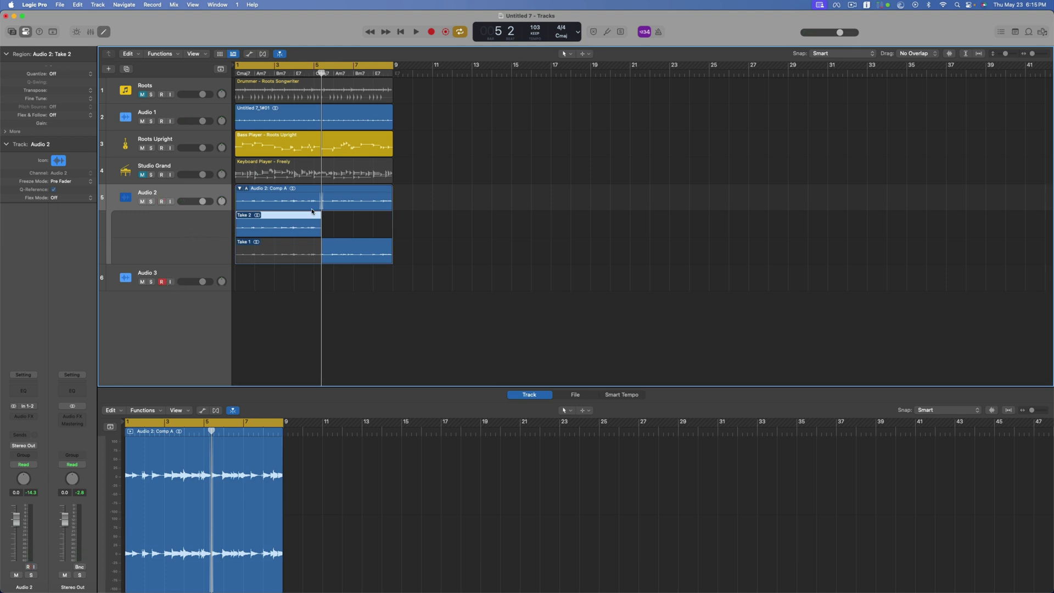
# Select Audio 3 as the recording track, unmute Studio Grand, and mute Roots Upright.
pyautogui.hscroll(1, 264, 247)
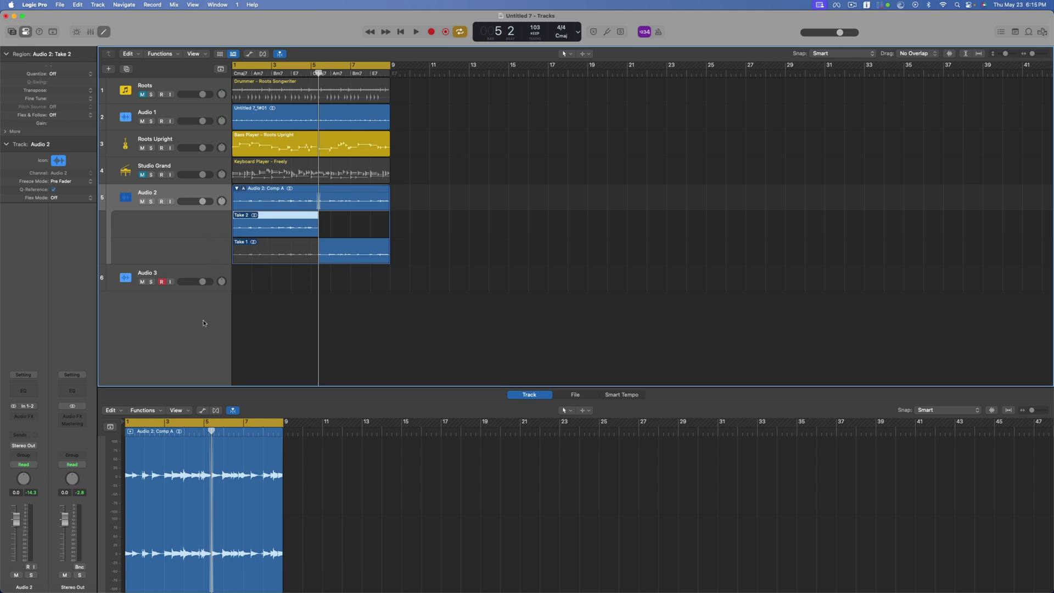
pyautogui.hscroll(2, 203, 322)
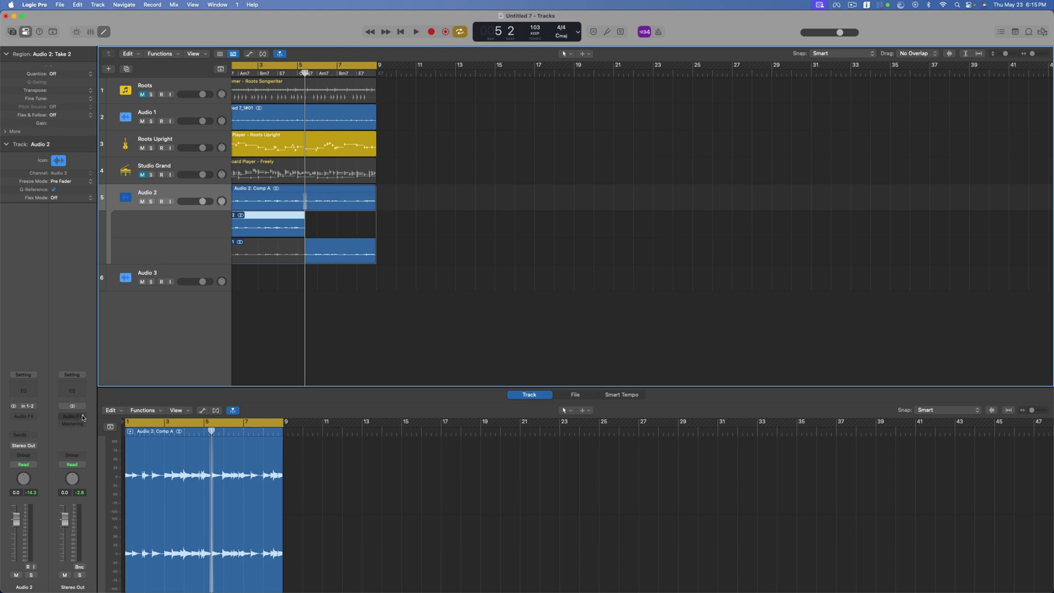
pyautogui.hscroll(1, 313, 270)
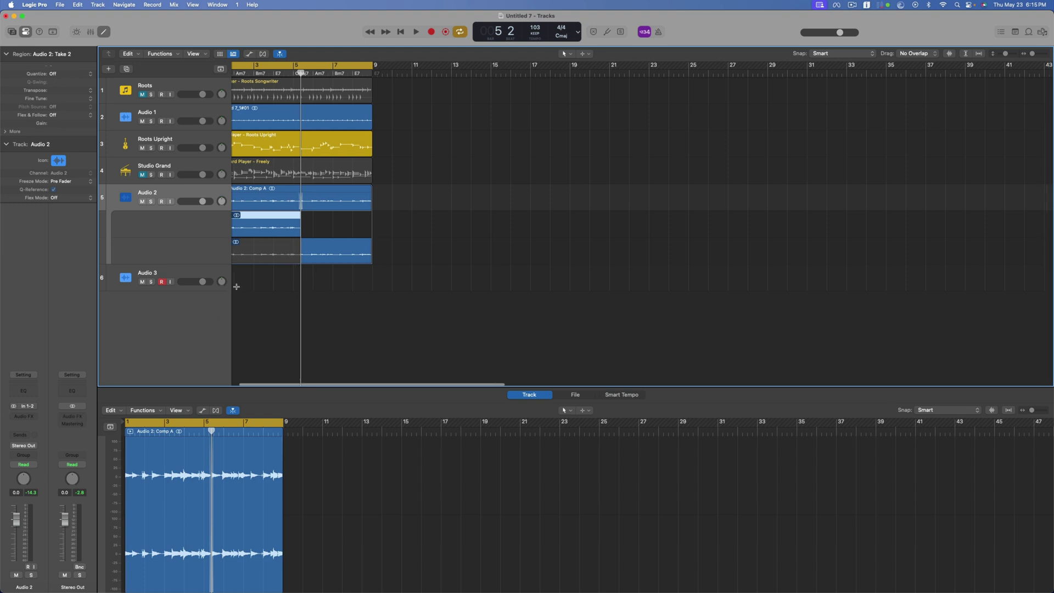
pyautogui.click(178, 275)
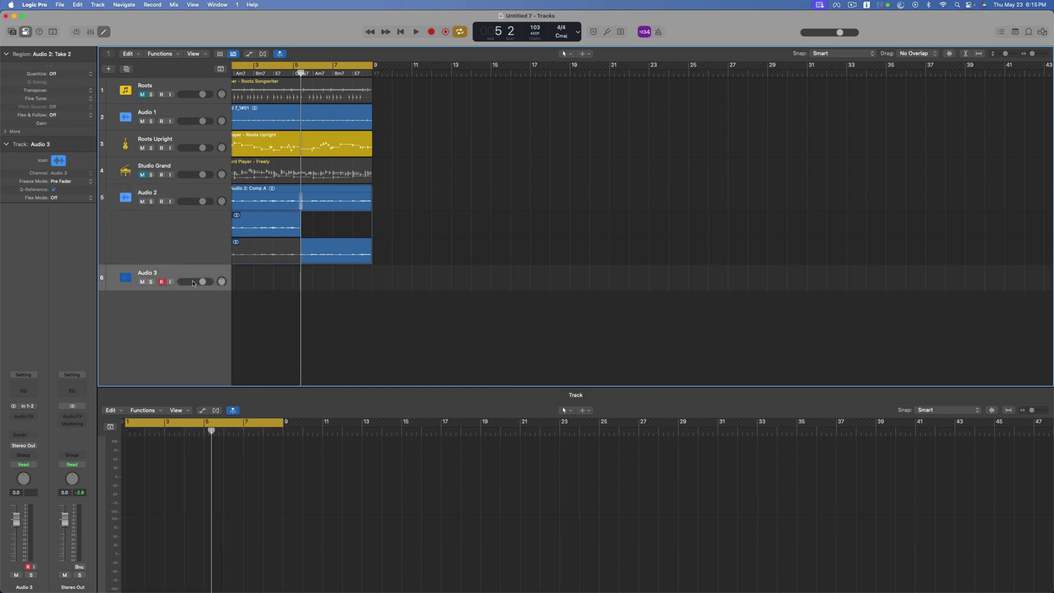
pyautogui.click(142, 175)
pyautogui.click(142, 148)
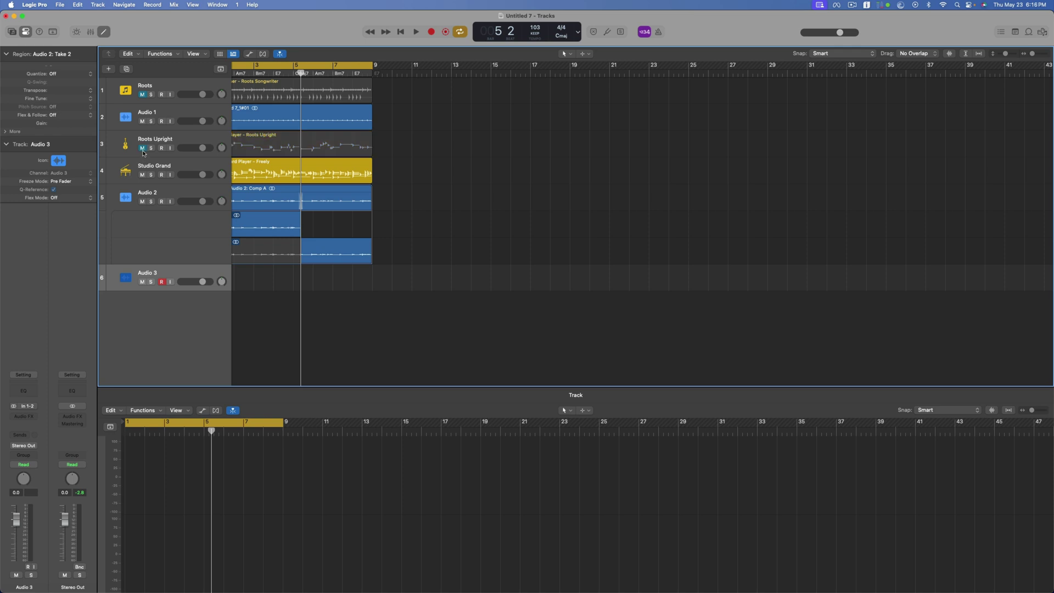
# Record one full pass of the keyboard part onto Audio 3 and mute the Studio Grand track.
pyautogui.click(433, 33)
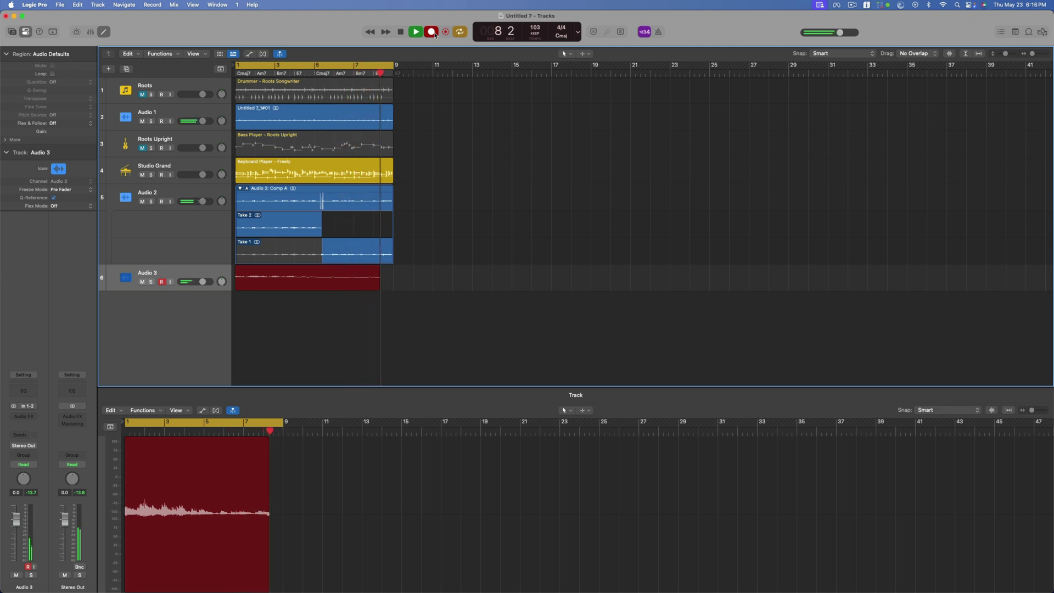
pyautogui.press('space')
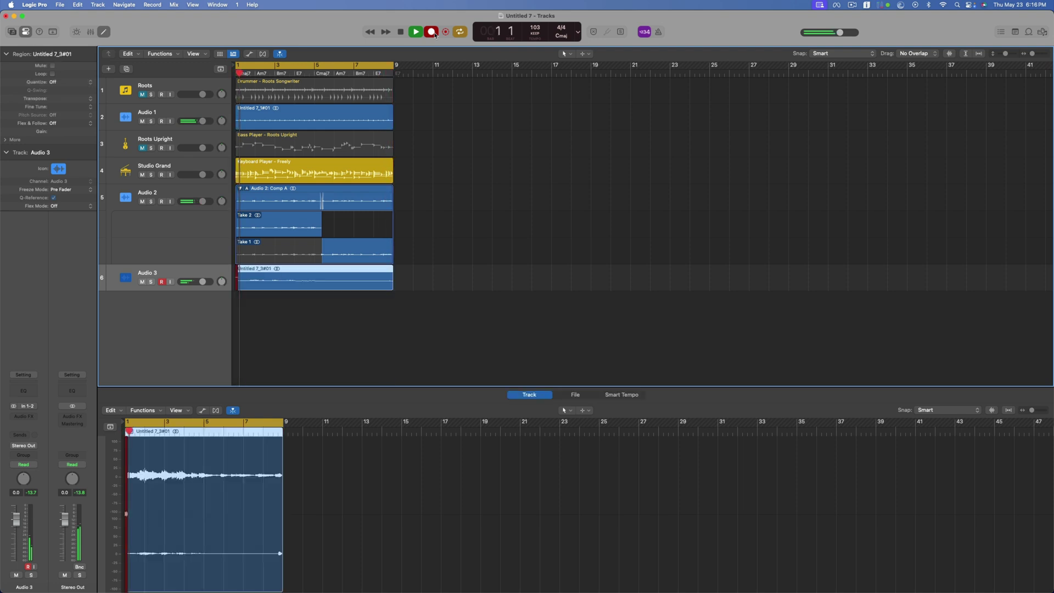
pyautogui.click(141, 174)
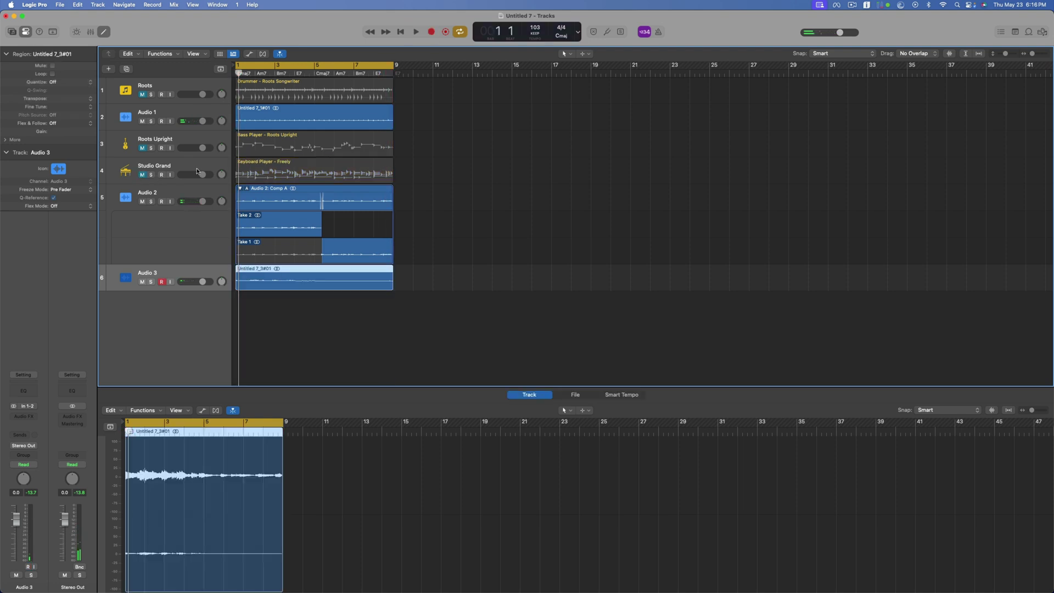
# Play back the recorded audio tracks, stop playback, and mute Audio 2 and Audio 3.
pyautogui.press('space')
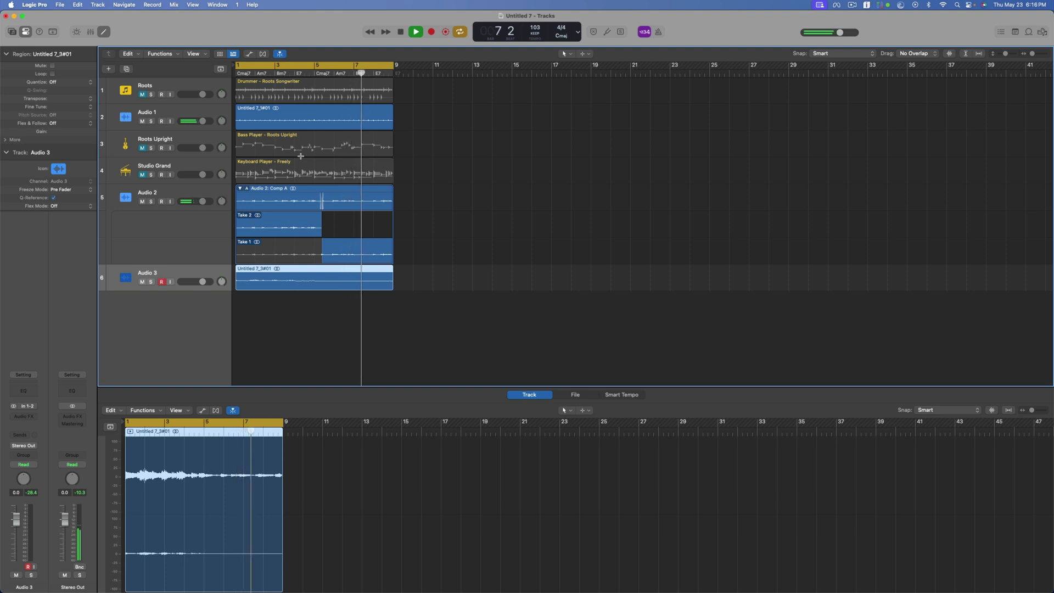
pyautogui.click(400, 35)
pyautogui.click(143, 201)
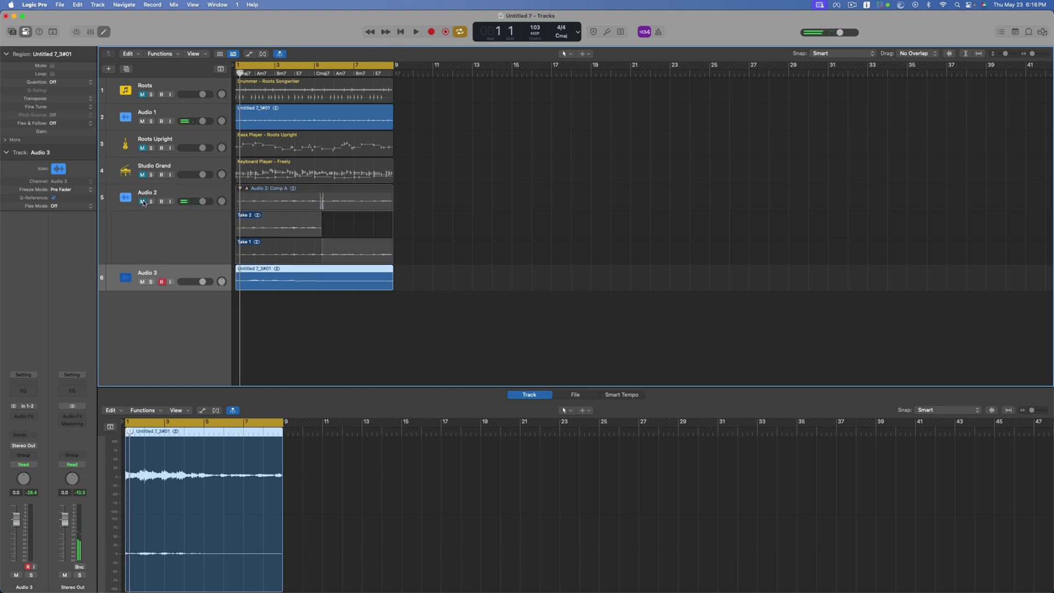
pyautogui.click(143, 283)
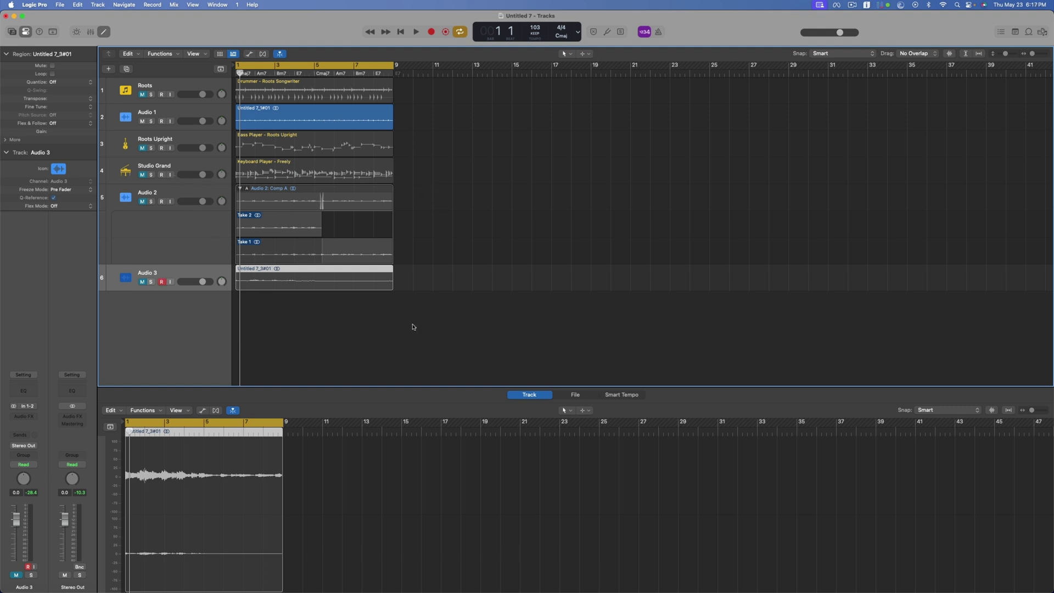
# Unmute the Studio Grand and Roots Upright tracks and start playback.
pyautogui.hscroll(1, 198, 284)
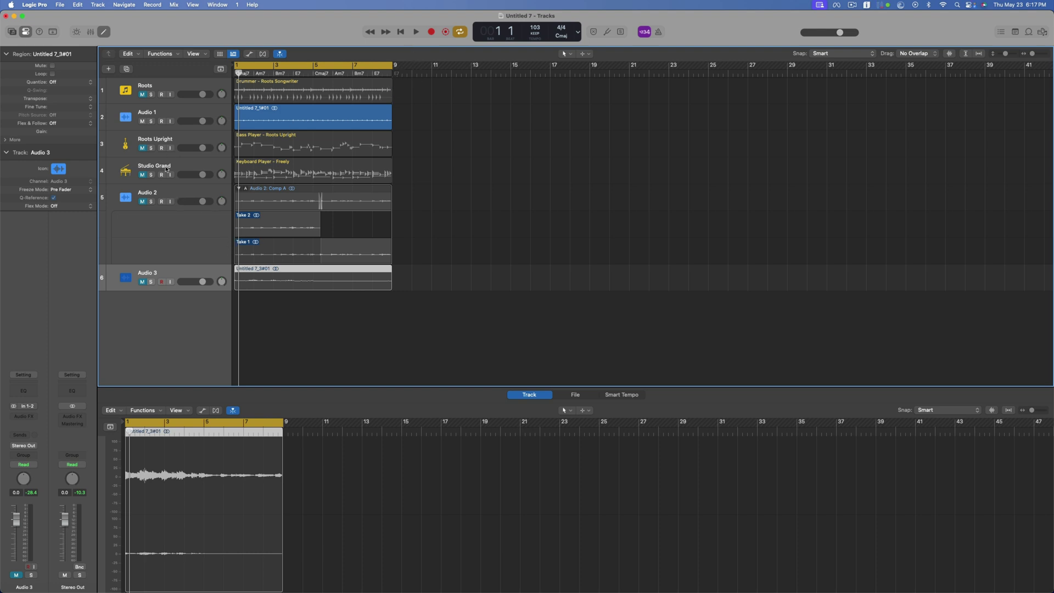
pyautogui.click(143, 175)
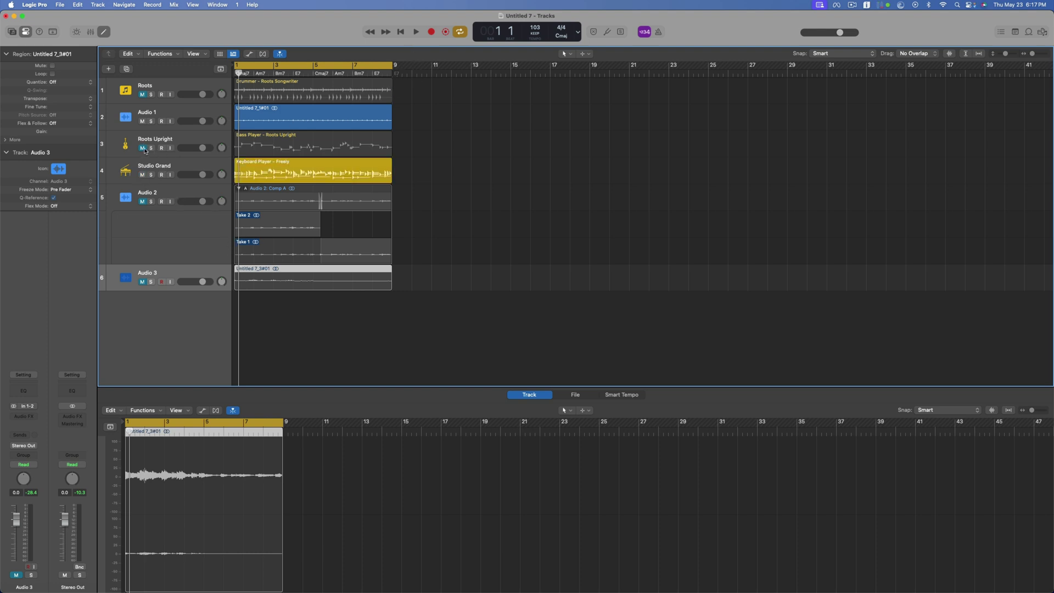
pyautogui.click(143, 148)
pyautogui.press('space')
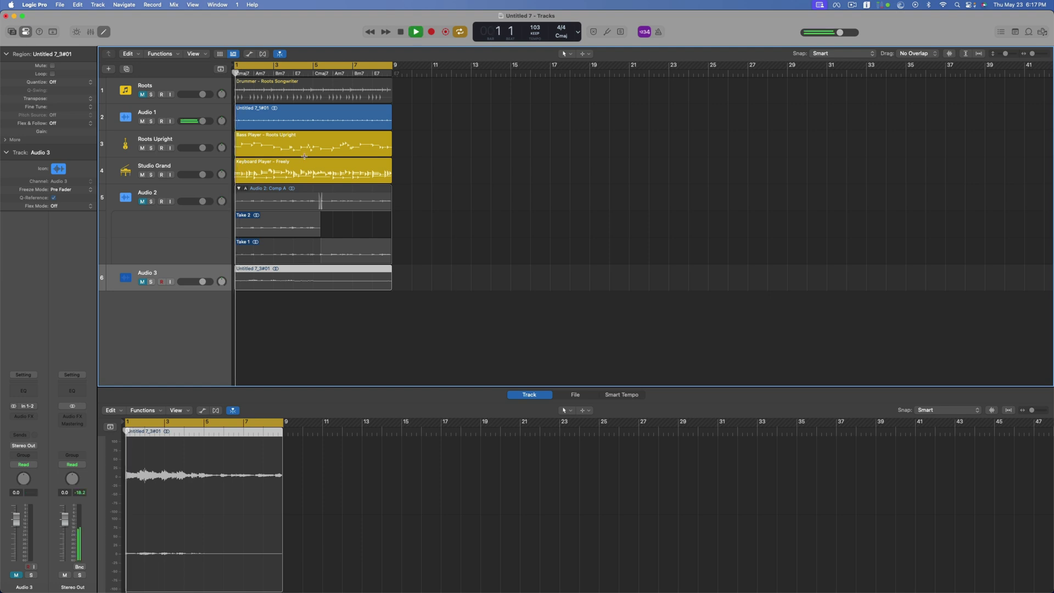
# Open the bass region and then the keyboard region in the Session Player editor, and raise the keyboard part's Complexity to maximum.
pyautogui.click(271, 141)
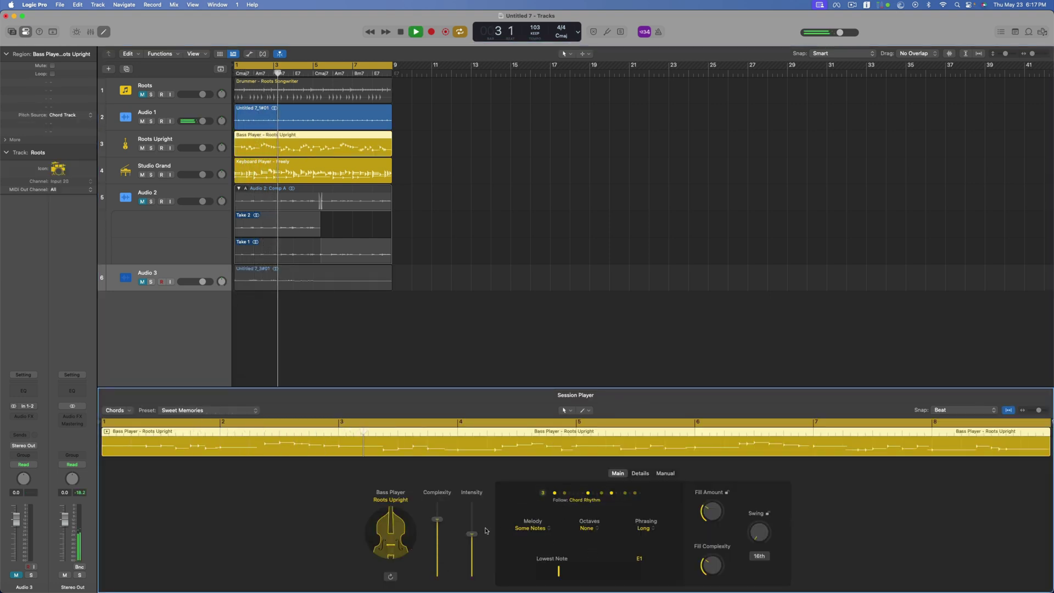
pyautogui.click(308, 166)
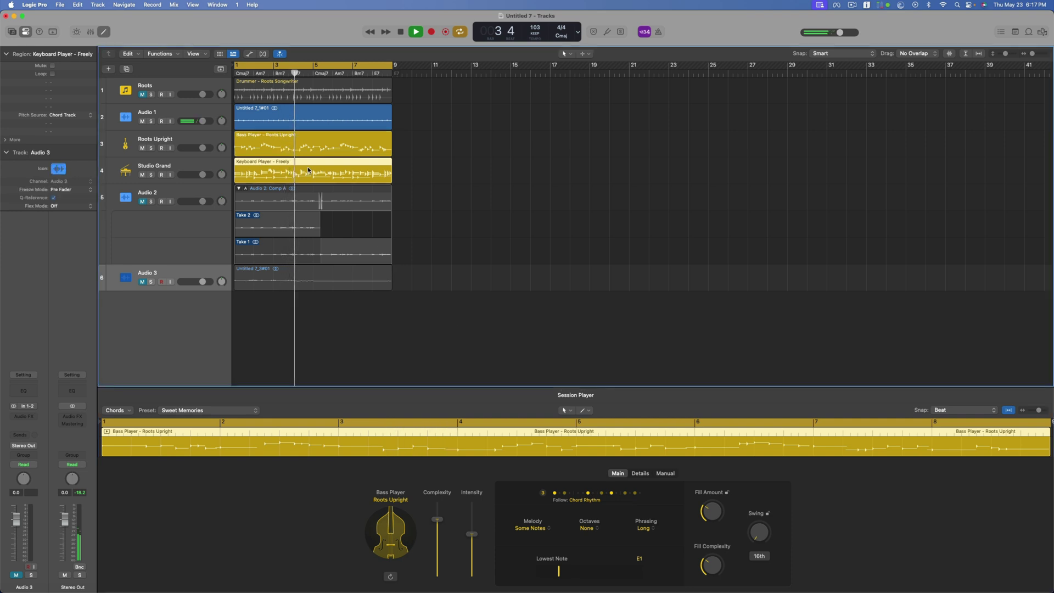
pyautogui.click(445, 507)
pyautogui.moveTo(445, 508)
pyautogui.mouseDown()
pyautogui.moveTo(443, 520)
pyautogui.moveTo(438, 501)
pyautogui.mouseUp()
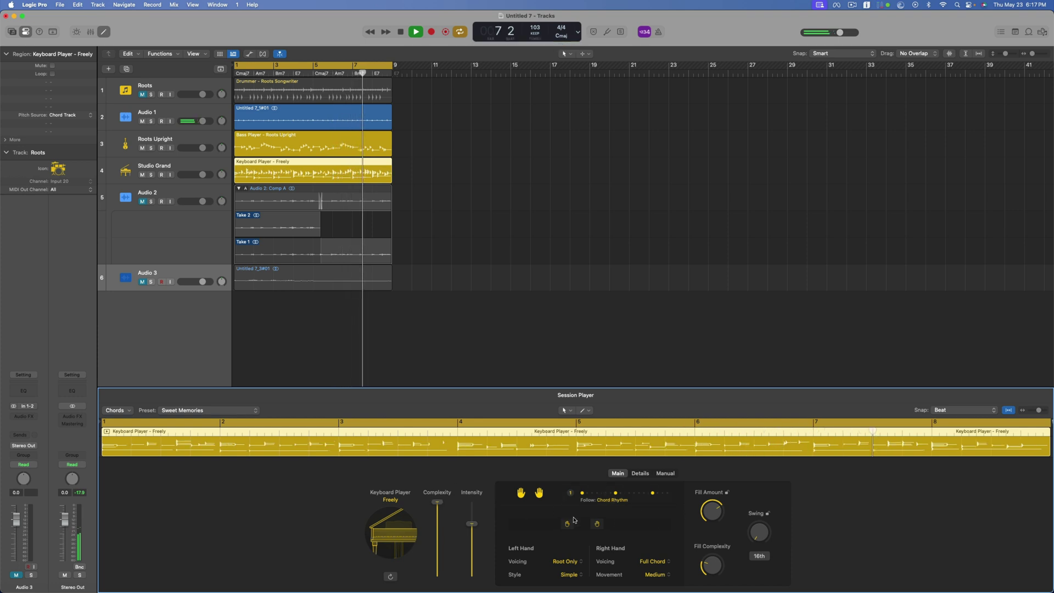
# Set the keyboard part's right hand to 4+ Voice voicing and Small movement.
pyautogui.click(656, 562)
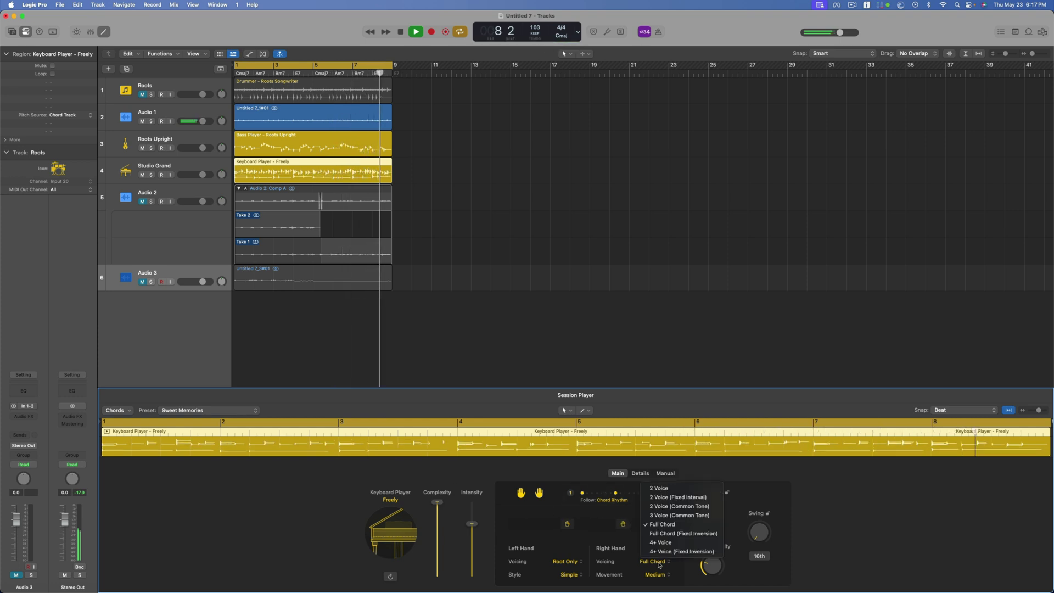
pyautogui.click(173, 165)
pyautogui.click(173, 165)
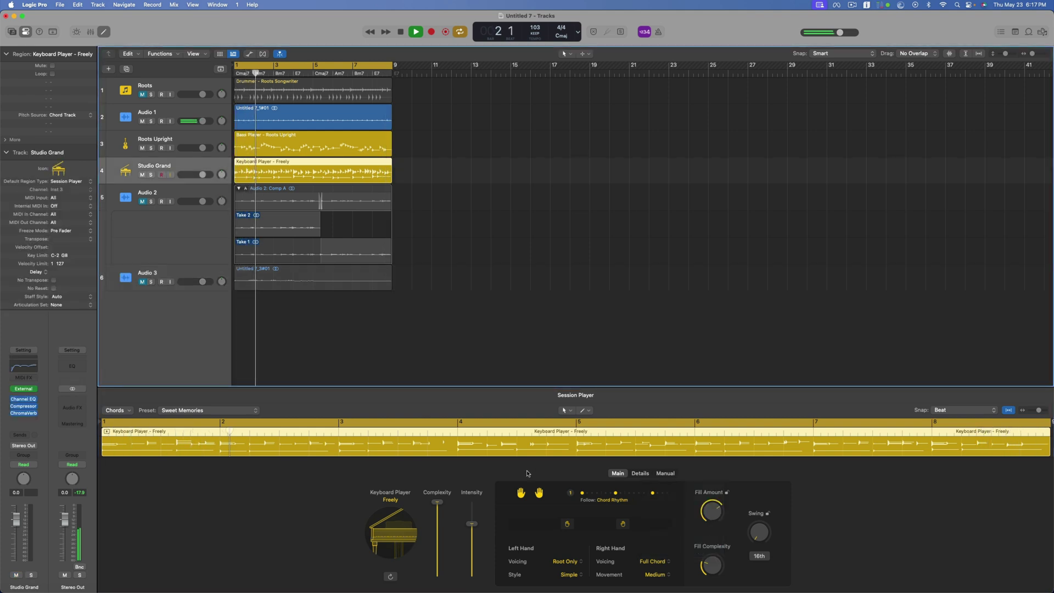
pyautogui.click(653, 561)
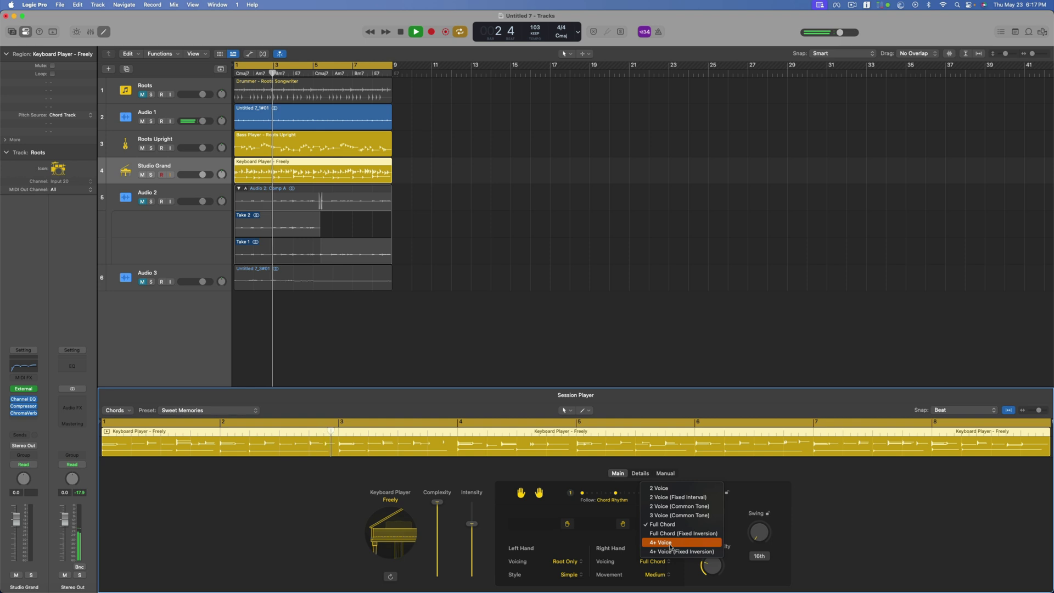
pyautogui.click(670, 542)
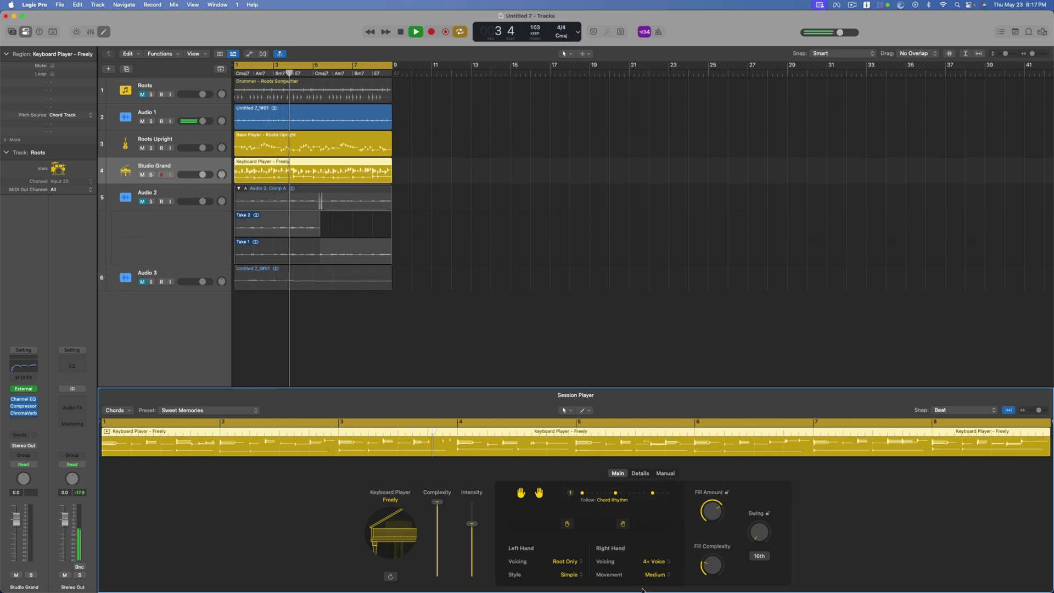
pyautogui.click(656, 575)
pyautogui.click(672, 548)
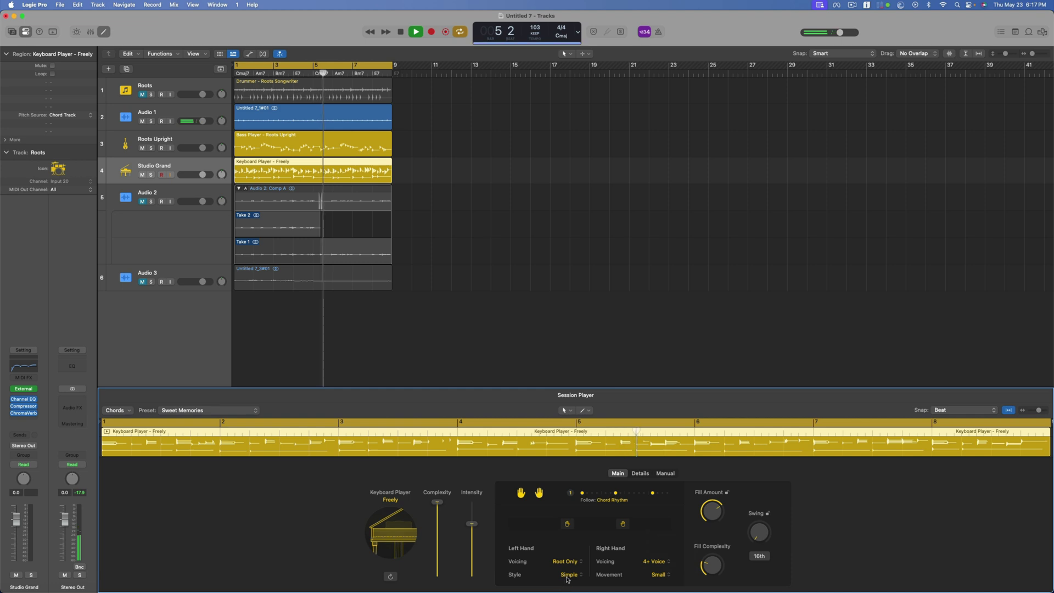
# Set the keyboard part's left-hand style to Sustain Only and choose rhythm pattern 6.
pyautogui.click(569, 574)
pyautogui.click(592, 519)
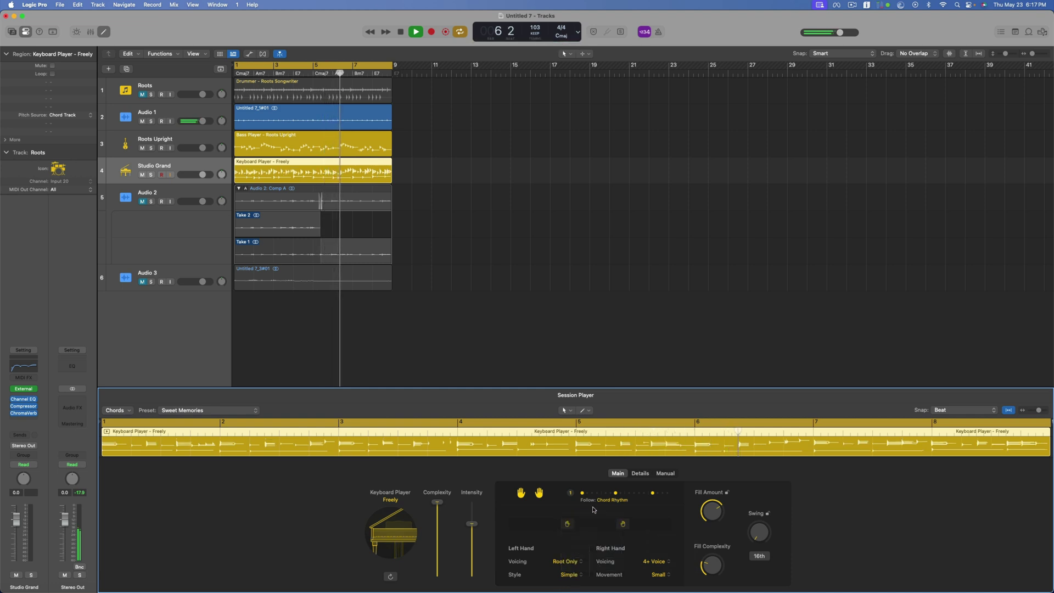
pyautogui.click(615, 492)
pyautogui.click(596, 417)
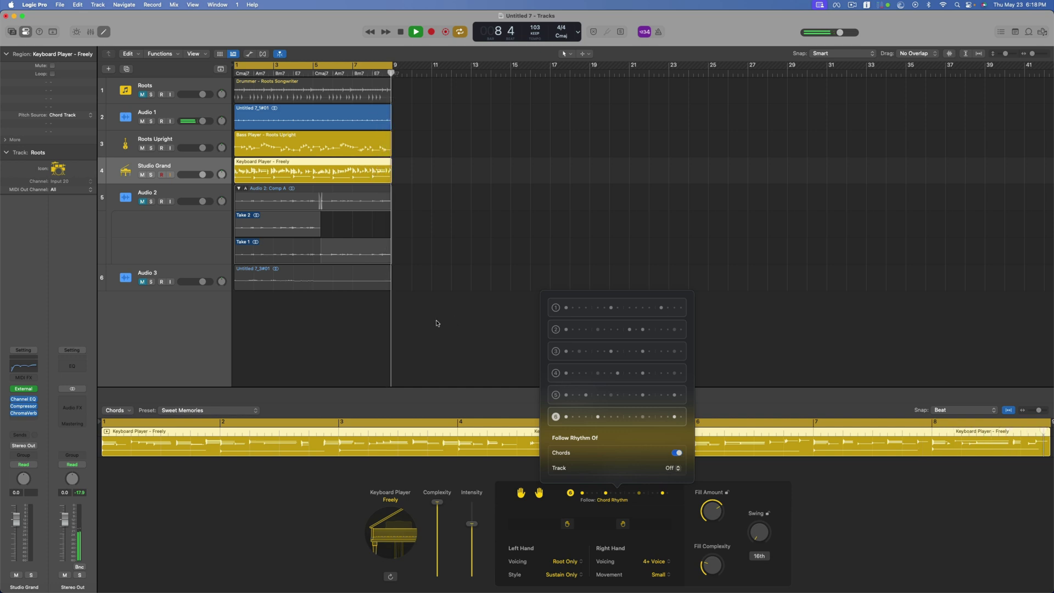
# Disable Change Patch for the keyboard region and audition the Broken Chords and Arpeggiated styles, returning to Broken Chords.
pyautogui.click(203, 179)
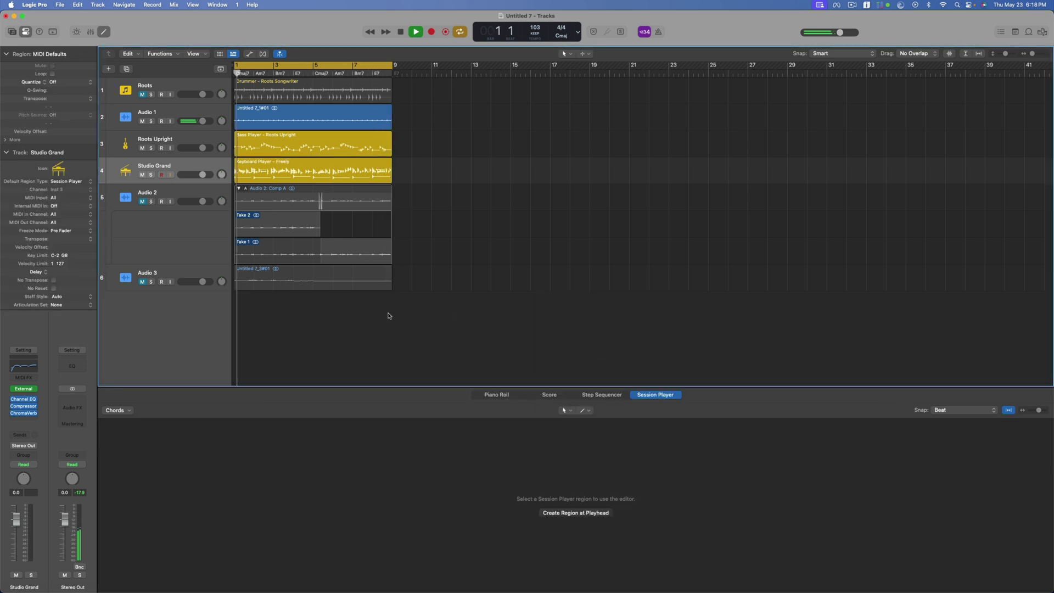
pyautogui.click(244, 174)
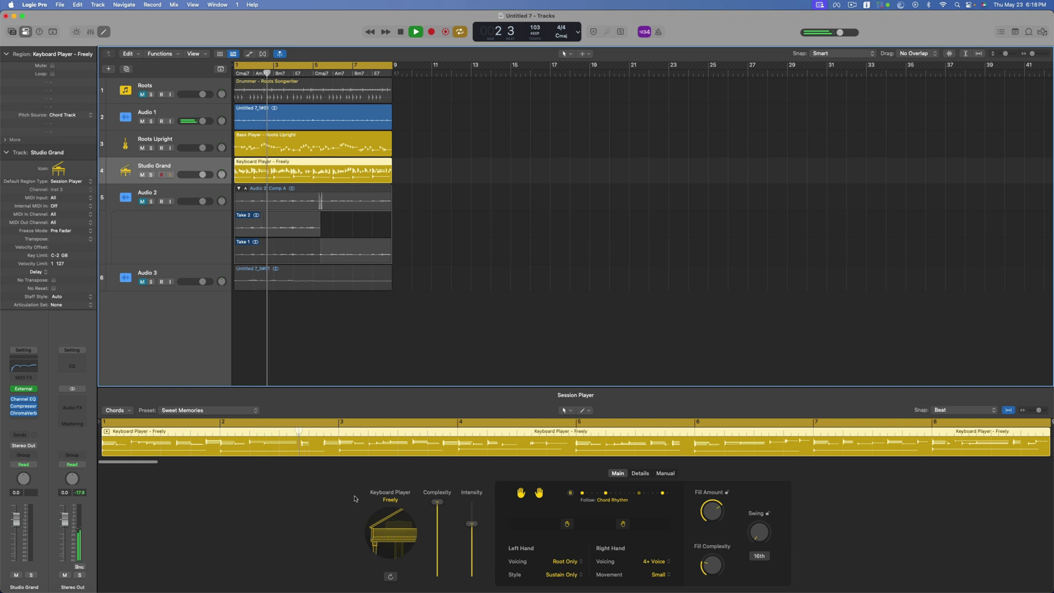
pyautogui.click(395, 501)
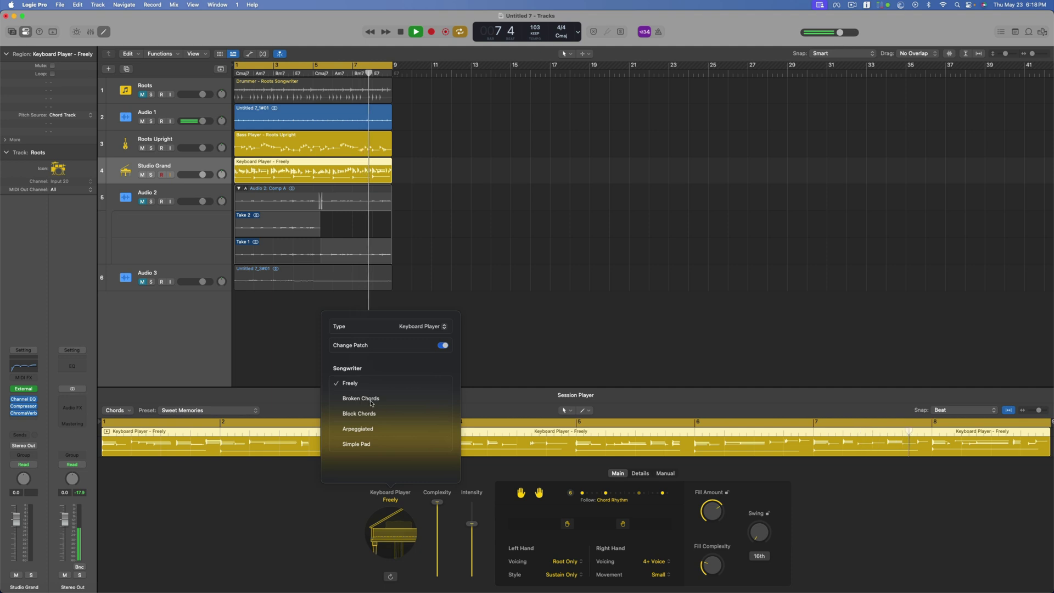
pyautogui.click(444, 345)
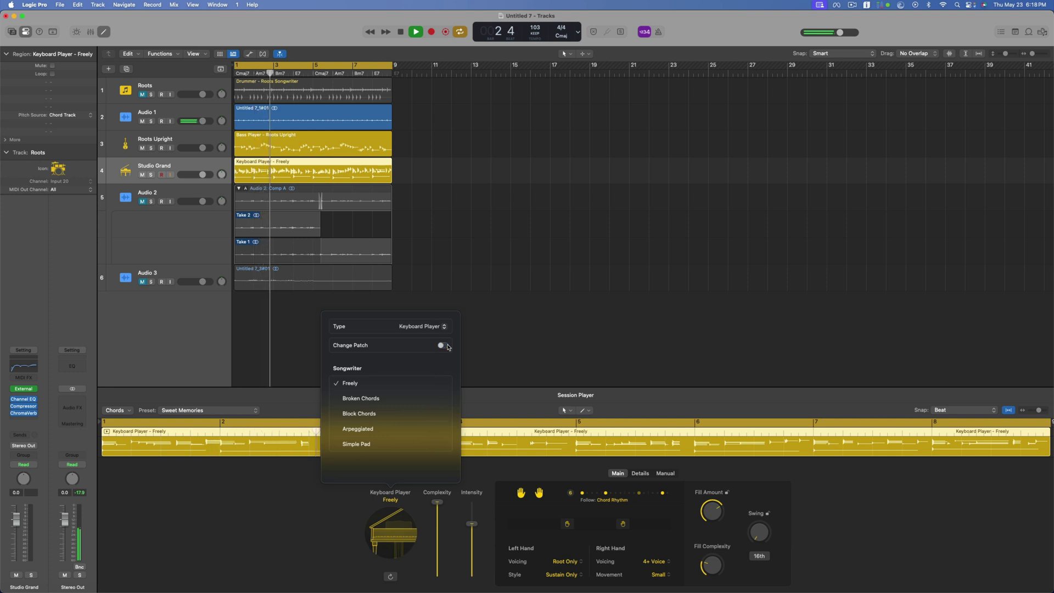
pyautogui.click(385, 400)
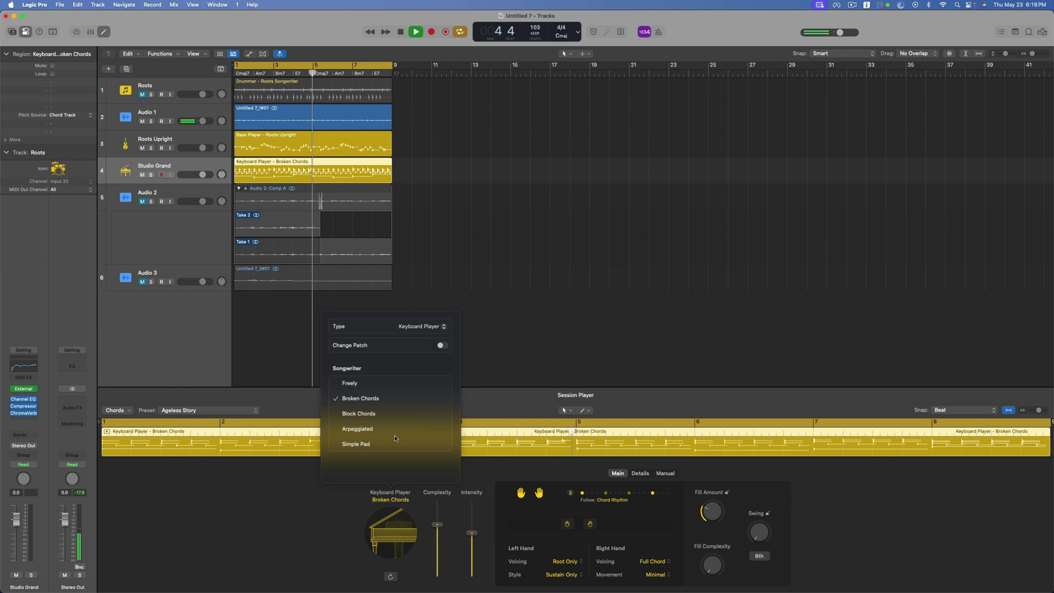
pyautogui.click(388, 431)
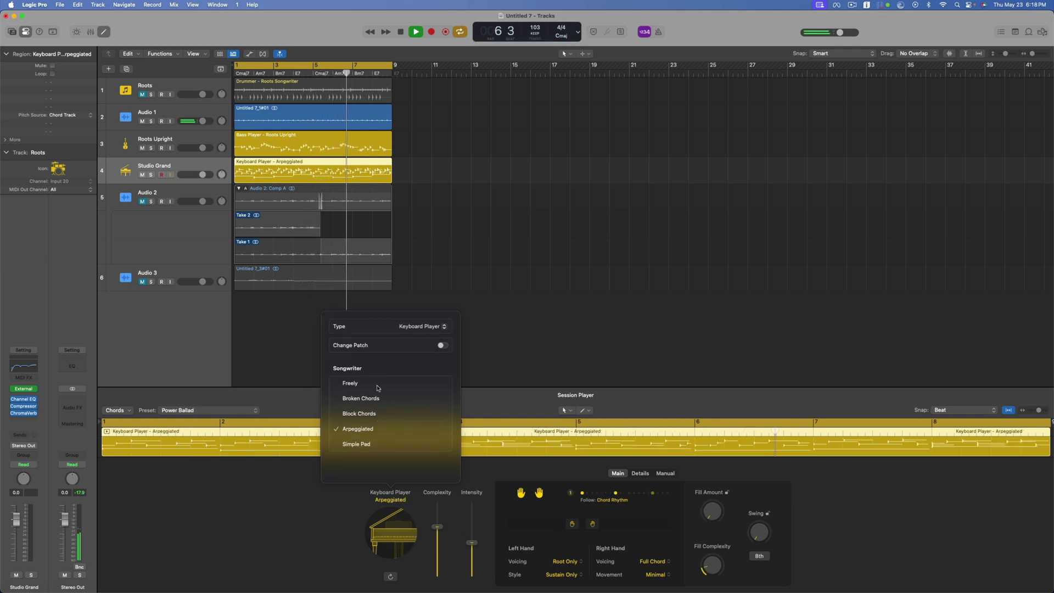
pyautogui.click(361, 398)
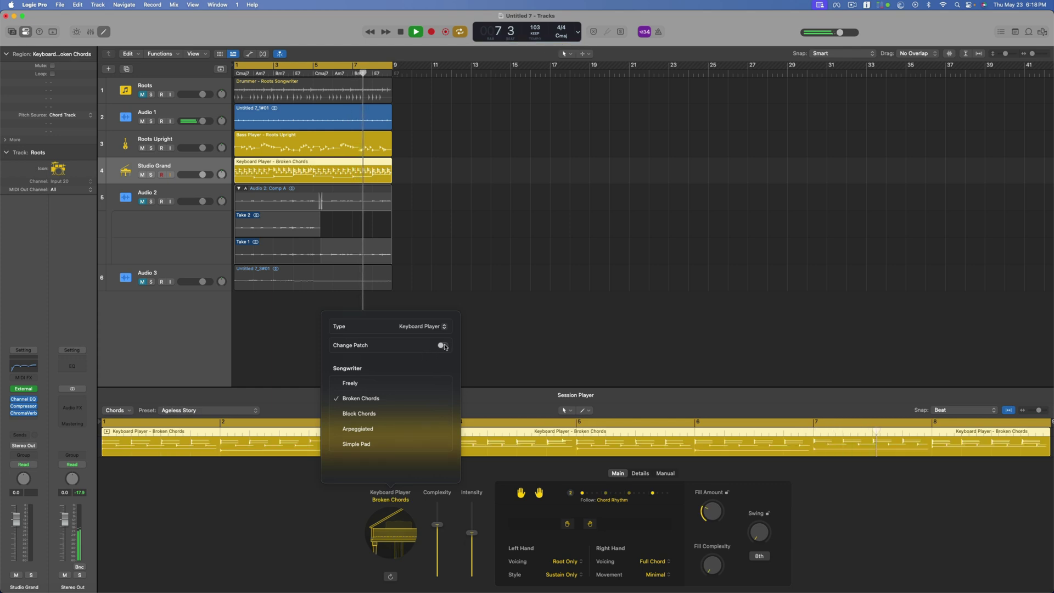
# Enable Change Patch, set the keyboard player's style to Freely, and stop playback.
pyautogui.click(442, 346)
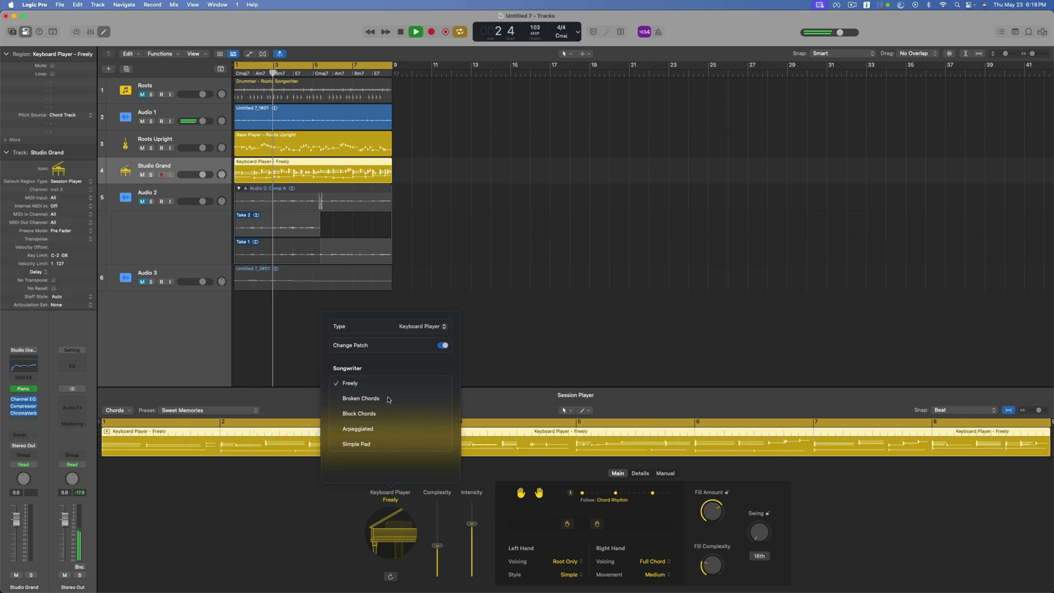
pyautogui.click(34, 391)
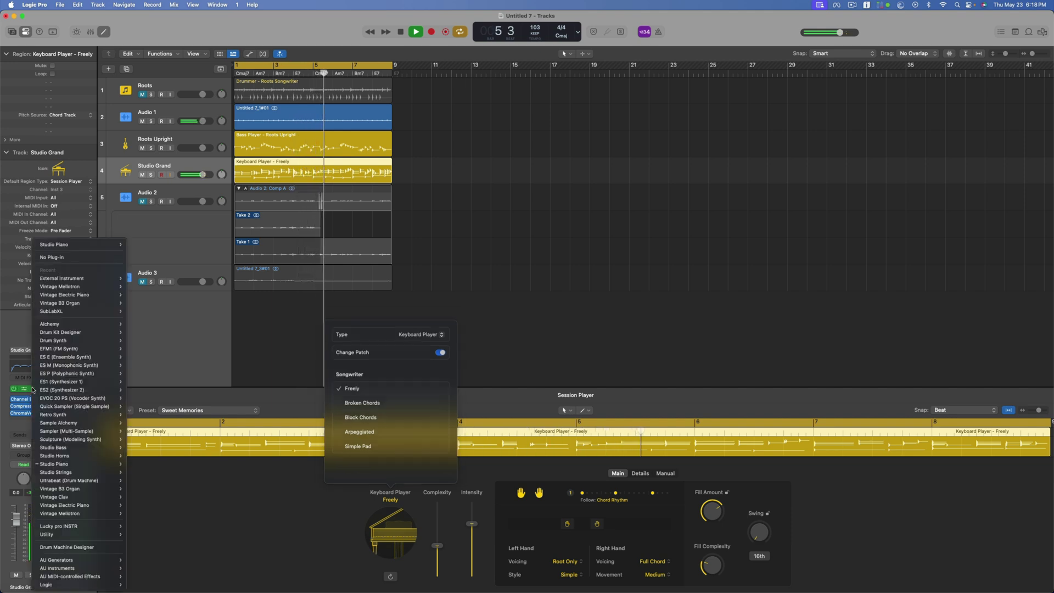
pyautogui.press('Escape')
pyautogui.press('space')
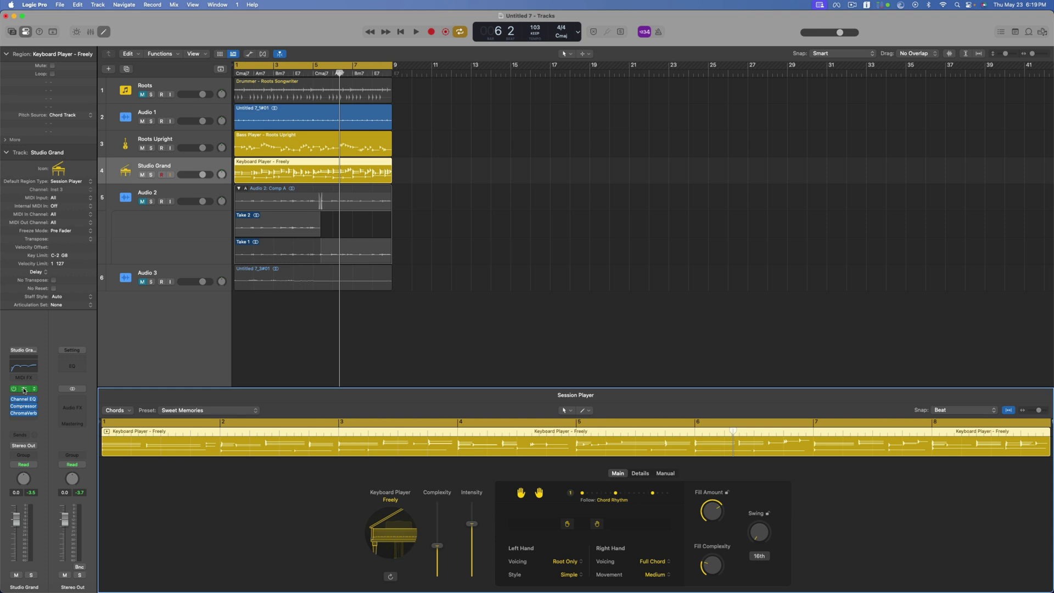
# Replace the Studio Grand track's instrument with a mono Vintage Mellotron.
pyautogui.click(37, 391)
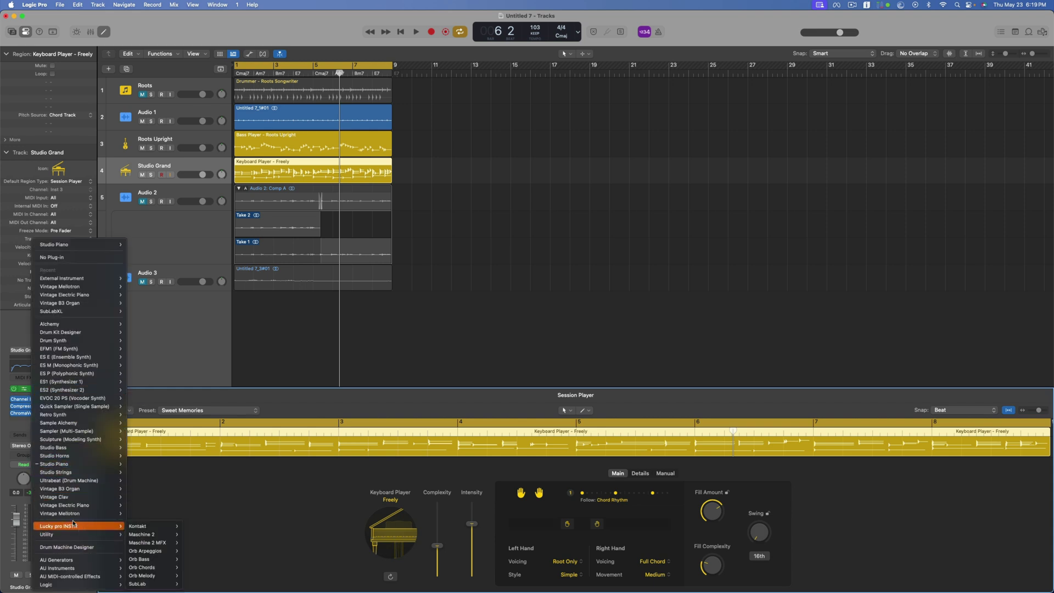
pyautogui.moveTo(74, 479)
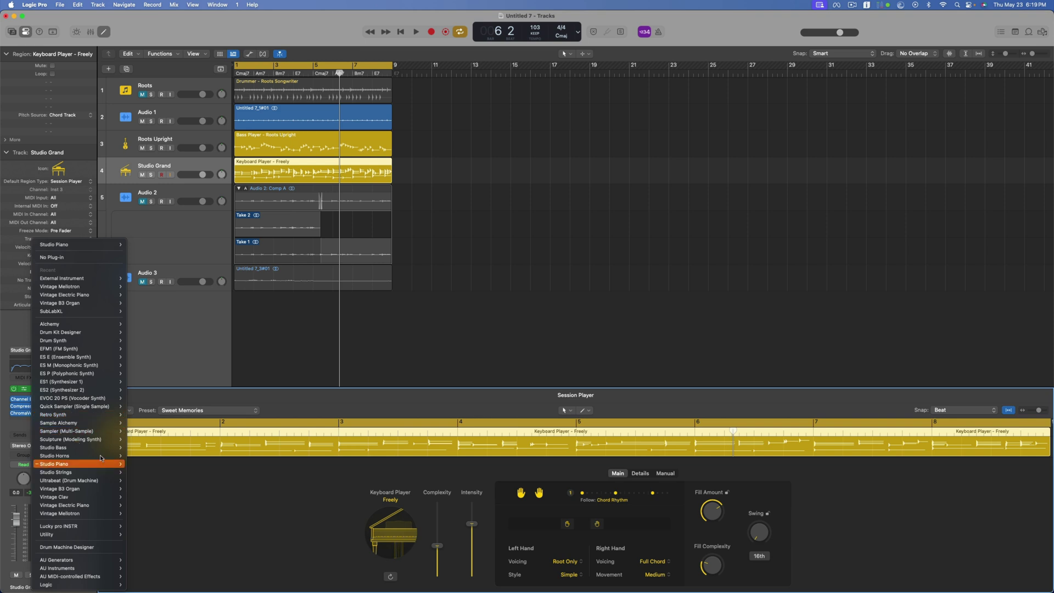
pyautogui.moveTo(77, 289)
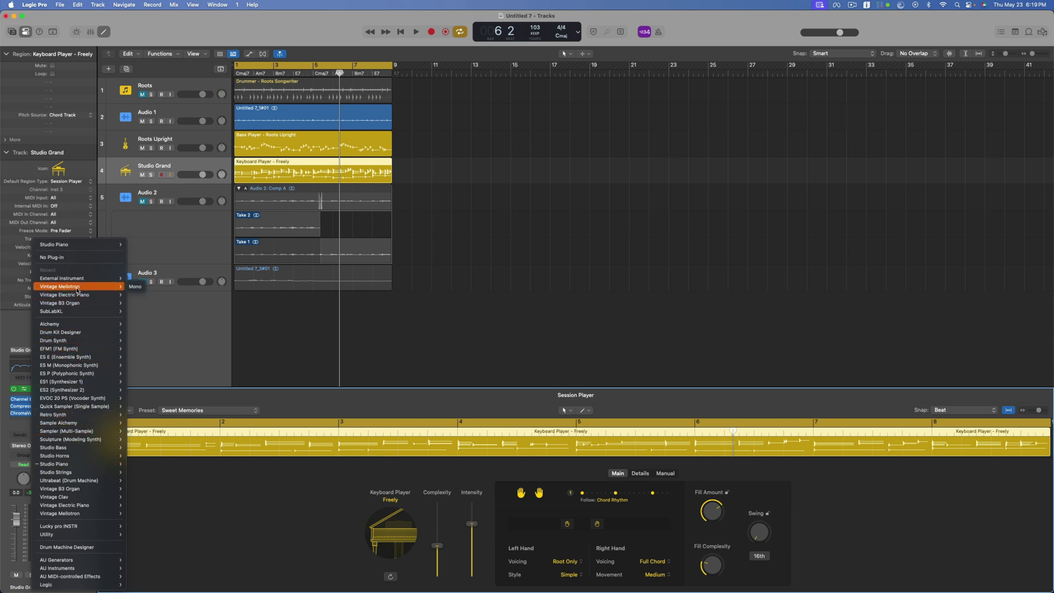
pyautogui.click(135, 286)
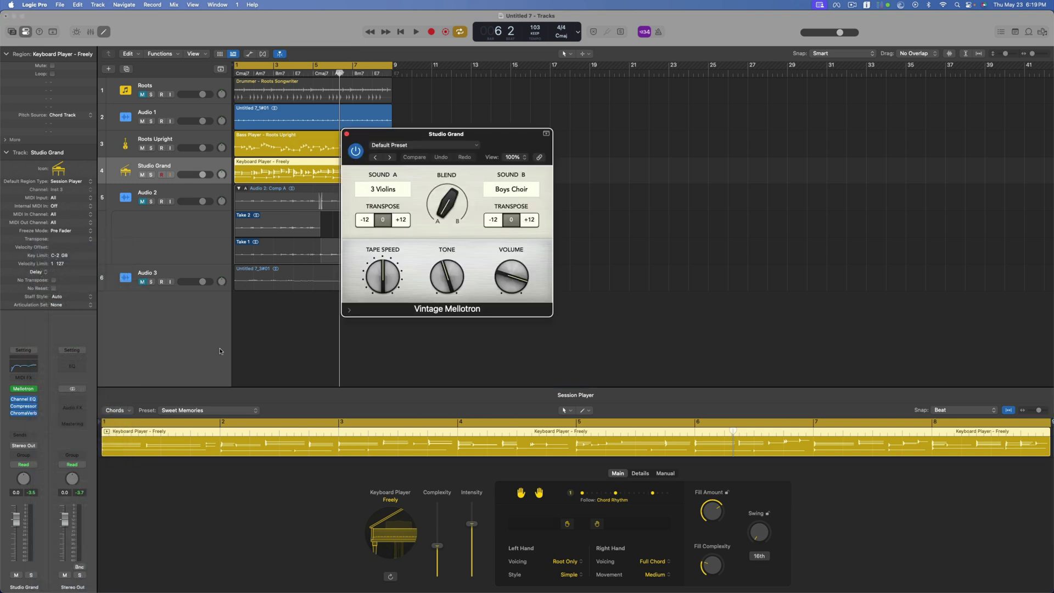
# Solo the Studio Grand track and play it from the start while lowering its volume to -17.2 dB.
pyautogui.click(150, 175)
pyautogui.moveTo(202, 174); pyautogui.dragTo(198, 174)
pyautogui.press('Return')
pyautogui.press('space')
pyautogui.moveTo(194, 174); pyautogui.dragTo(188, 175)
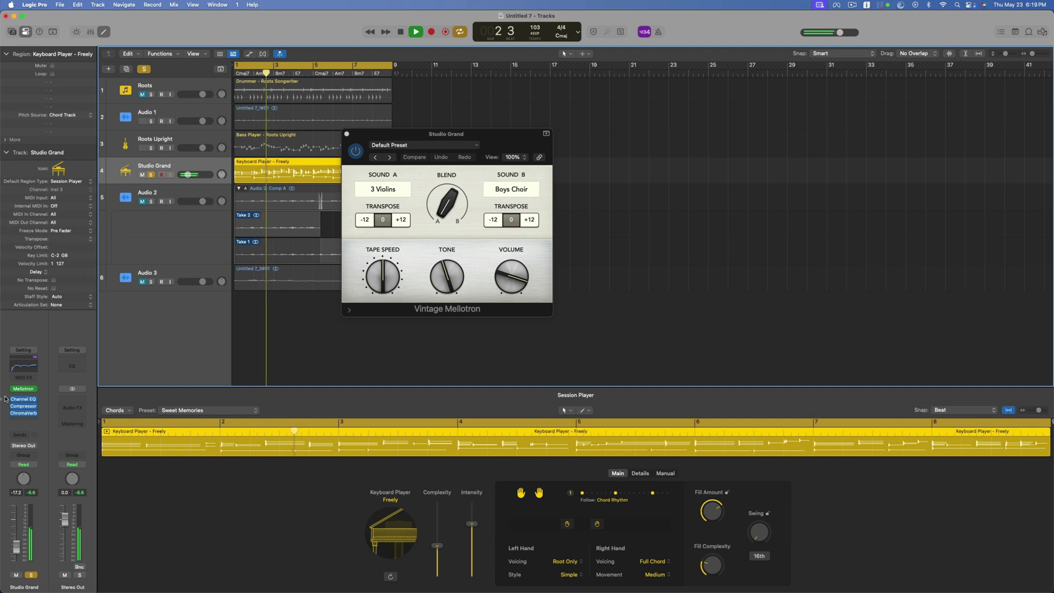
pyautogui.press('space')
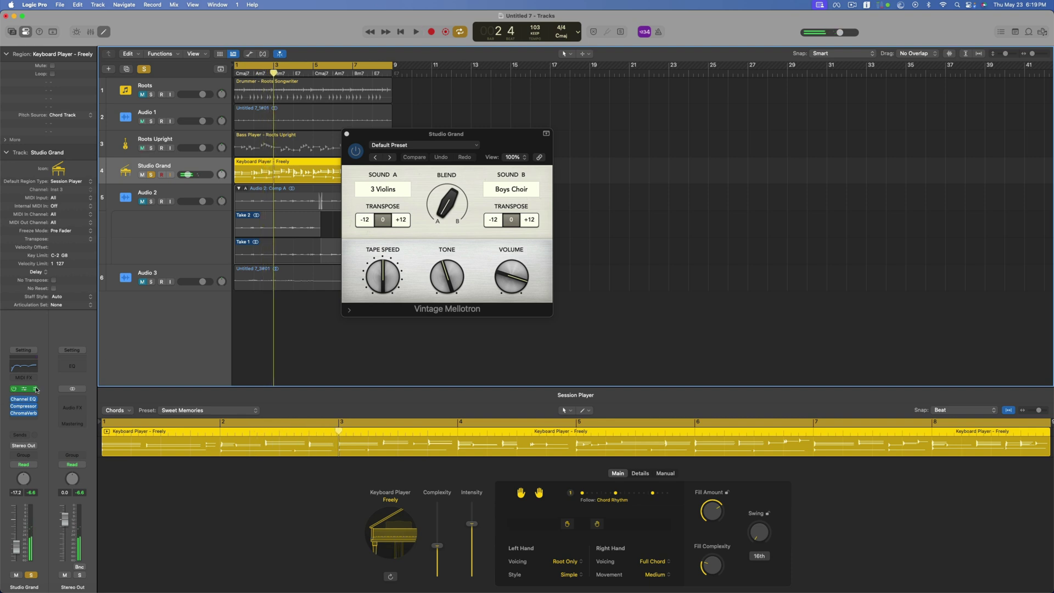
# Swap the Studio Grand track's instrument for Retro Synth and start playback.
pyautogui.click(36, 390)
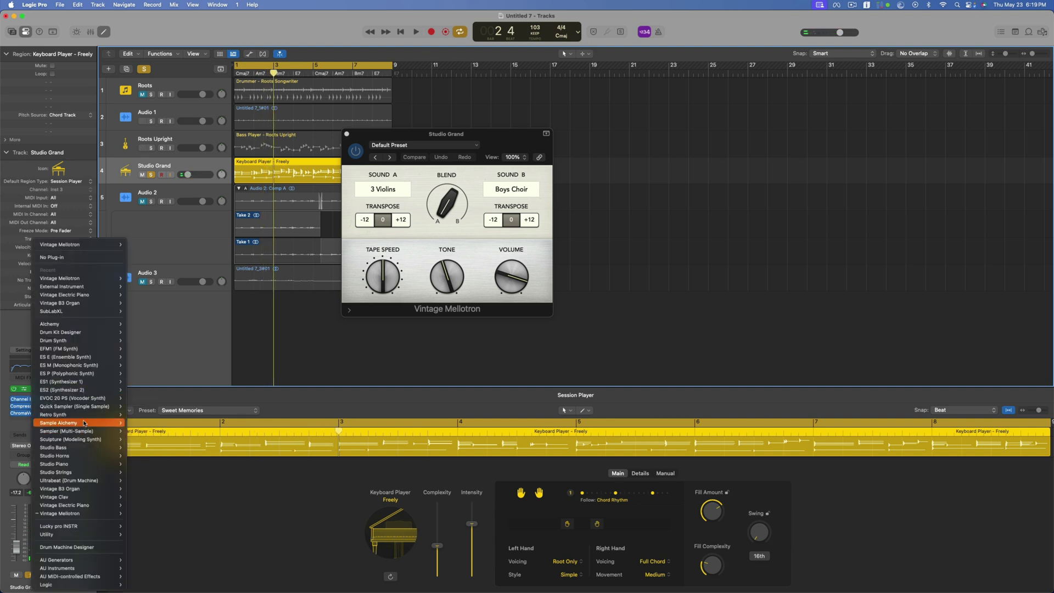
pyautogui.click(54, 414)
pyautogui.press('space')
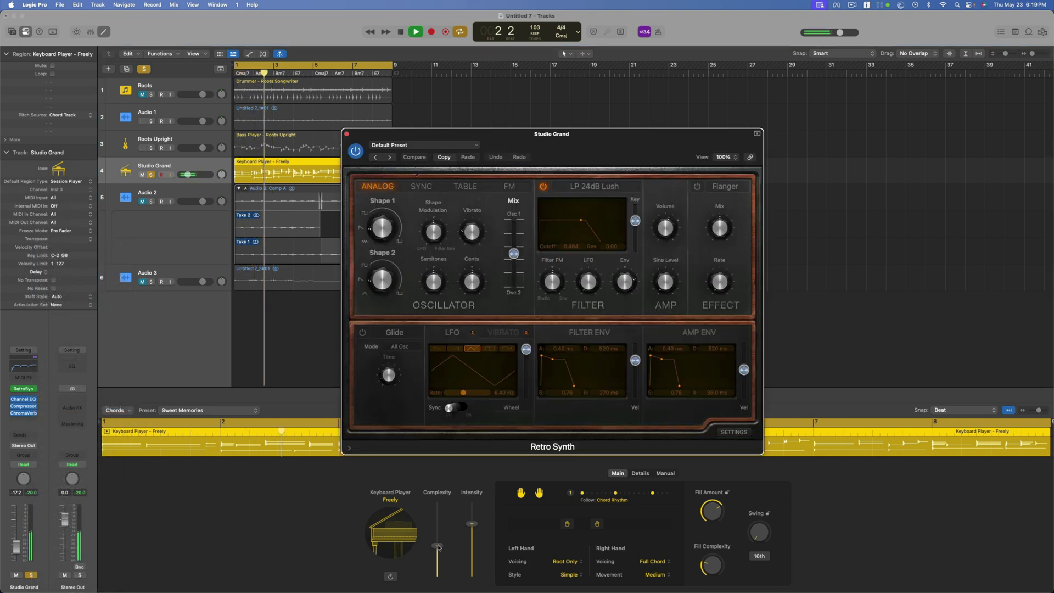
# Raise the keyboard part's Complexity and Intensity to maximum and set its Fill Amount to 47%.
pyautogui.moveTo(437, 545); pyautogui.dragTo(435, 490)
pyautogui.moveTo(472, 523); pyautogui.dragTo(472, 501)
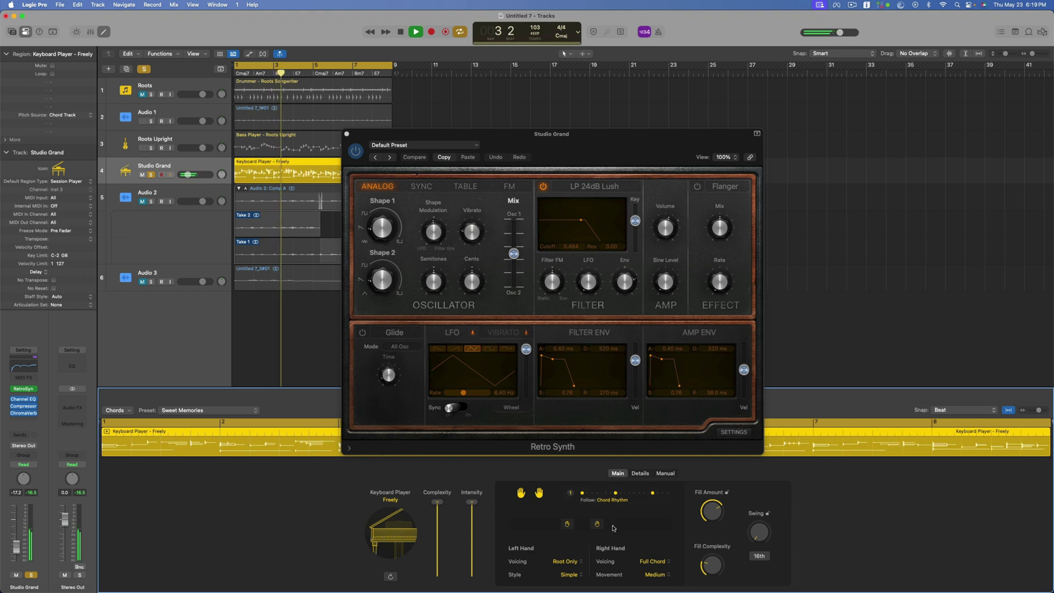
pyautogui.click(717, 514)
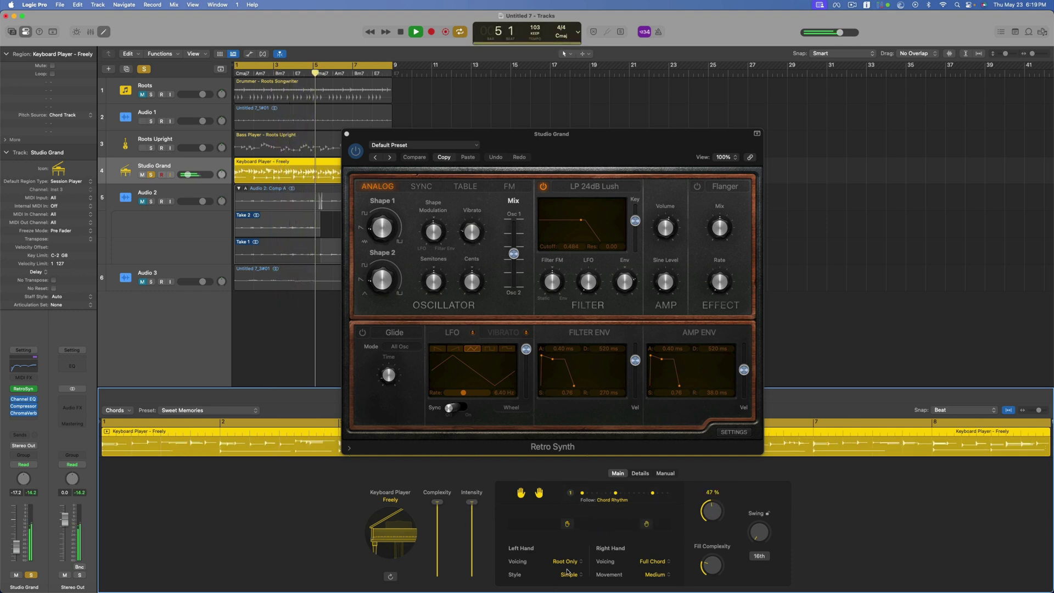
# Load Studio Horns as the Studio Grand track's instrument and lower the keyboard part's Complexity to below the midpoint.
pyautogui.click(33, 390)
pyautogui.moveTo(110, 448)
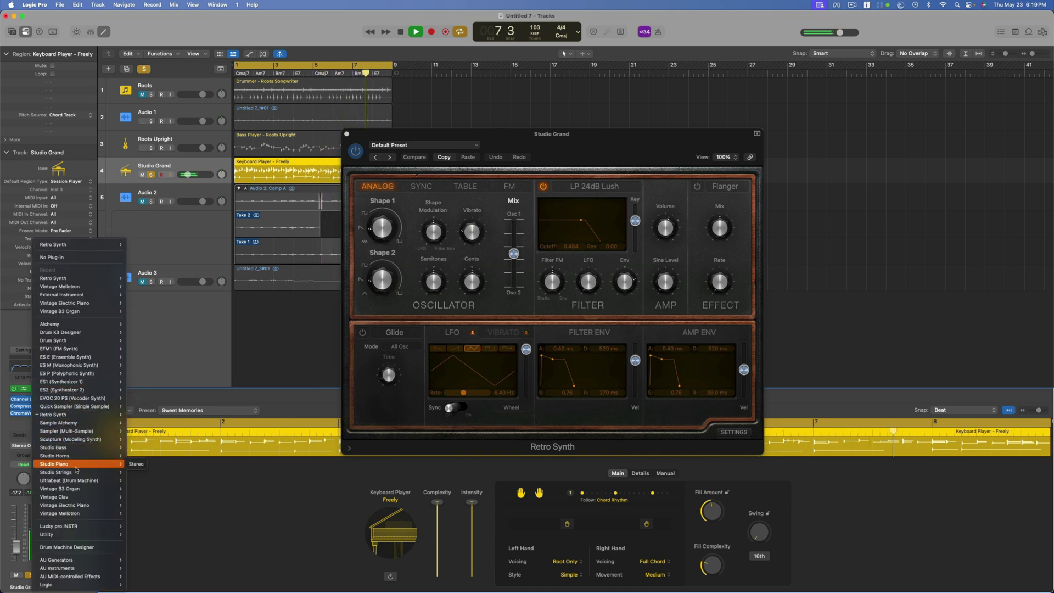
pyautogui.click(151, 464)
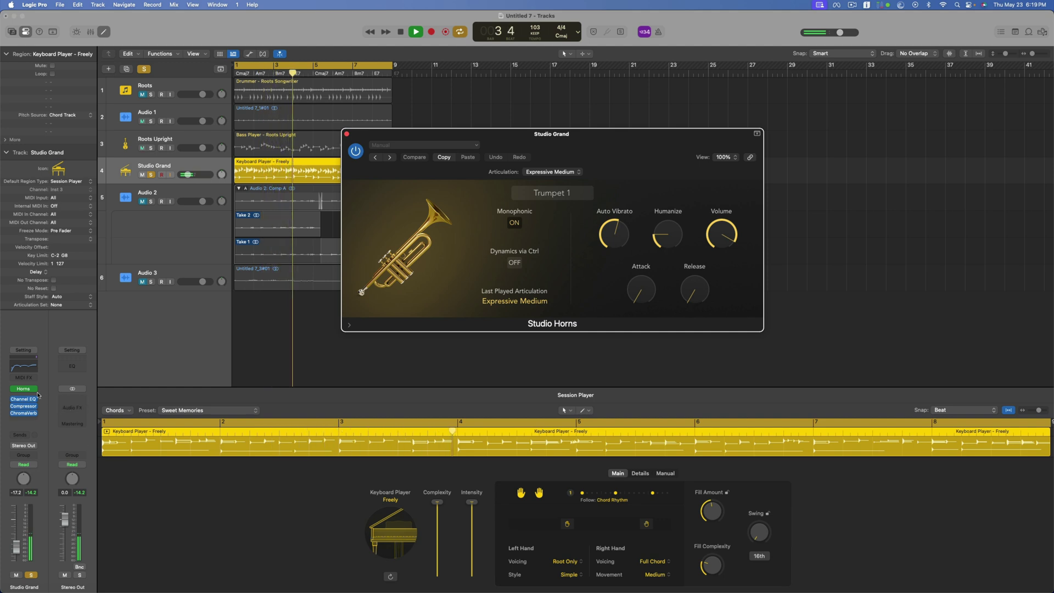
pyautogui.moveTo(37, 391)
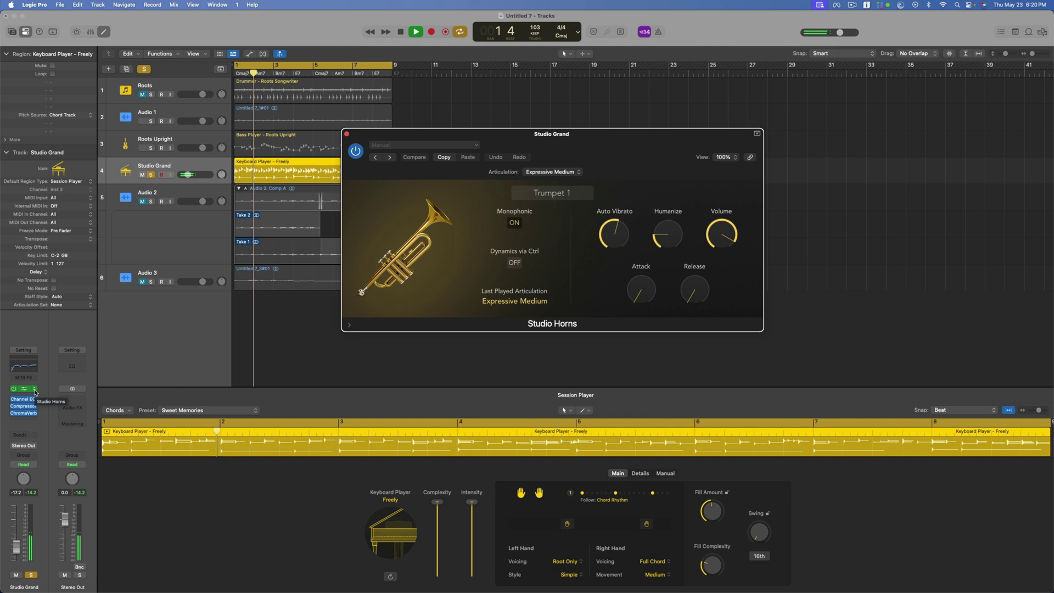
pyautogui.moveTo(437, 501); pyautogui.dragTo(431, 551)
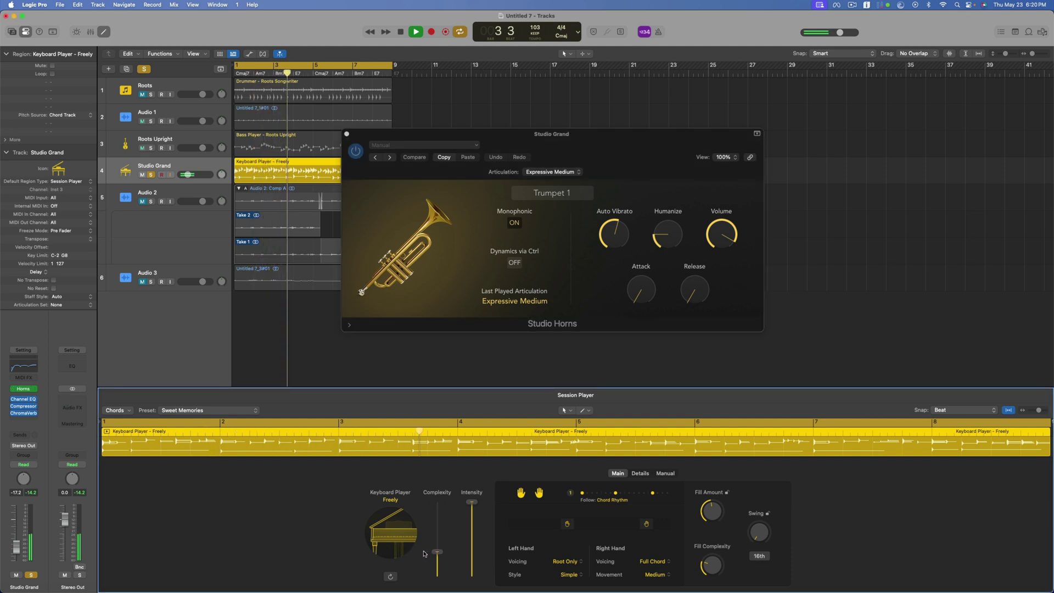